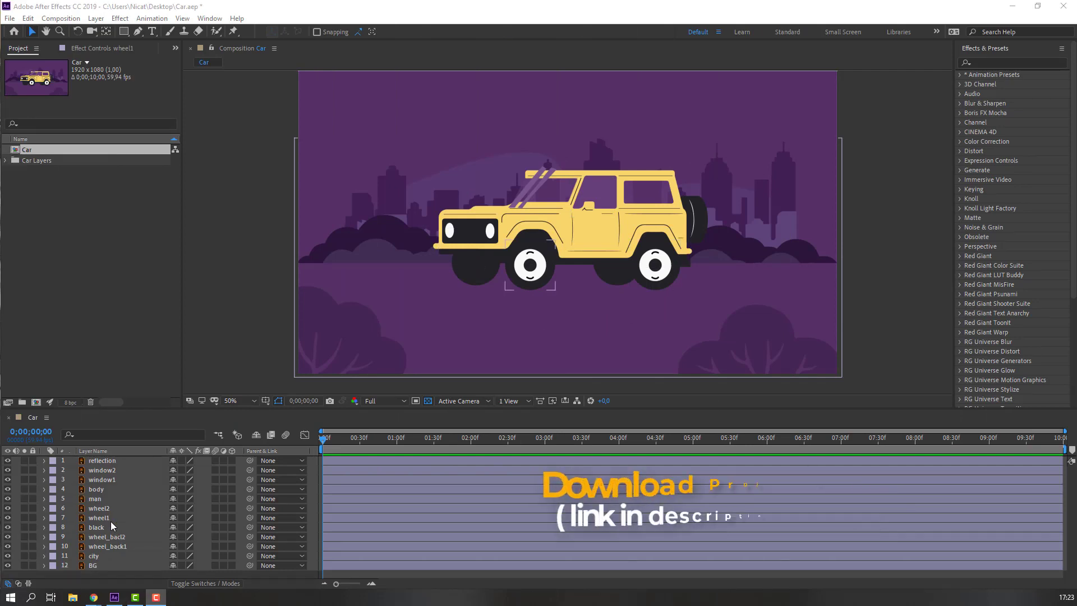
# Select the BG and city layers in the Car timeline and lock them.
pyautogui.click(93, 567)
pyautogui.keyDown('shift'); pyautogui.click(38, 557); pyautogui.keyUp('shift')
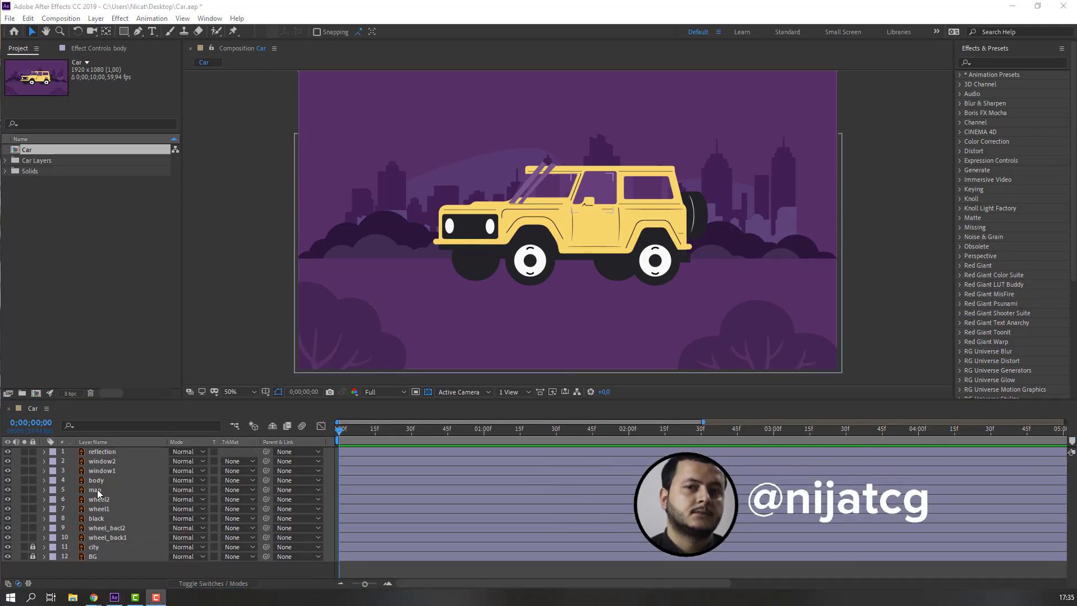
# Split the body layer's Position into separate X and Y Position properties.
pyautogui.click(96, 481)
pyautogui.press('p')
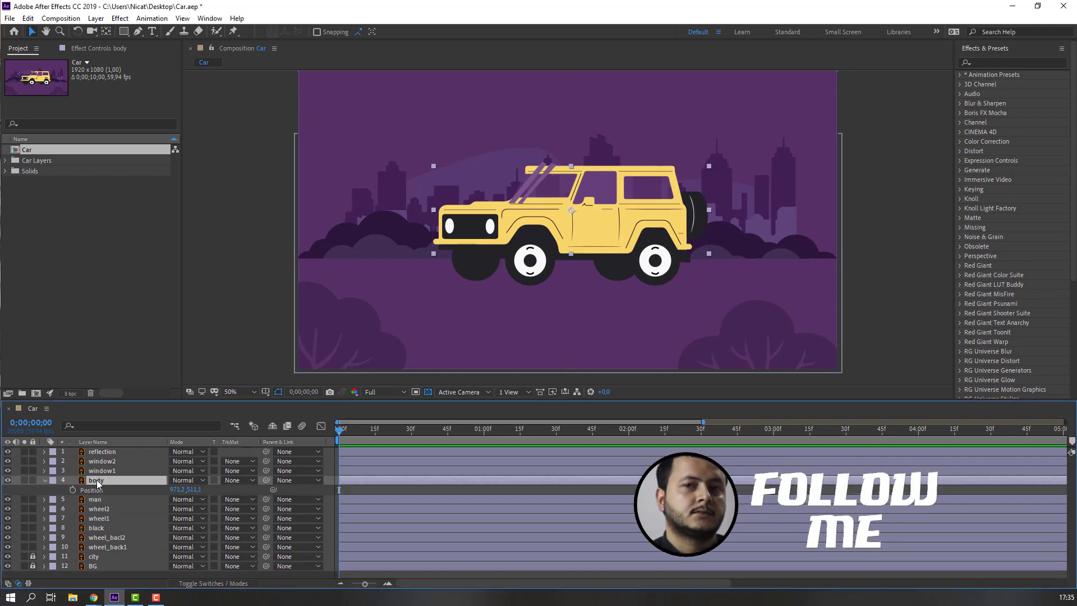
pyautogui.rightClick(95, 489)
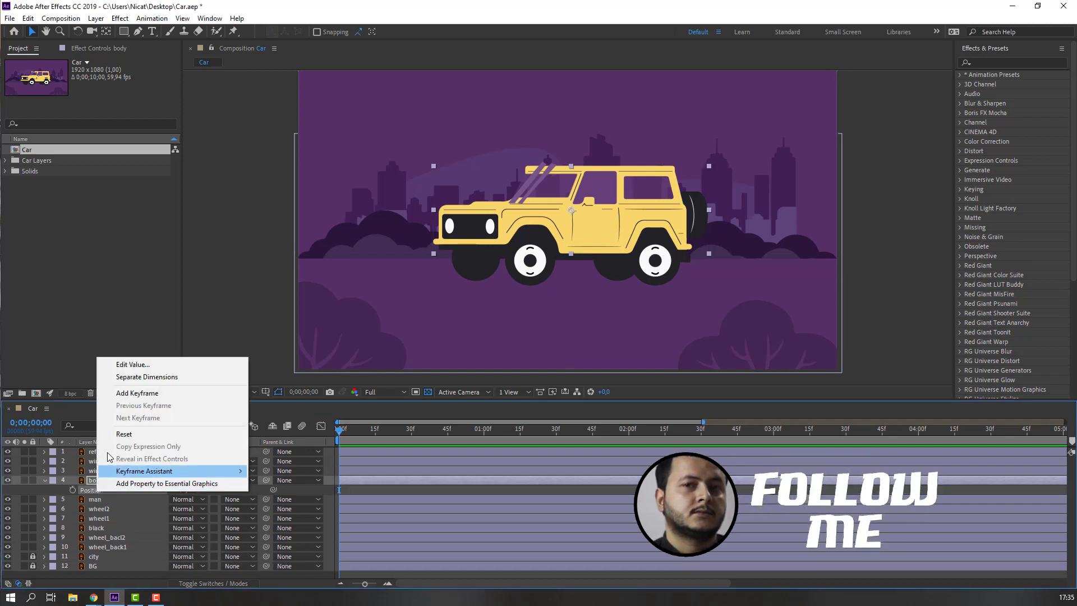
pyautogui.click(163, 378)
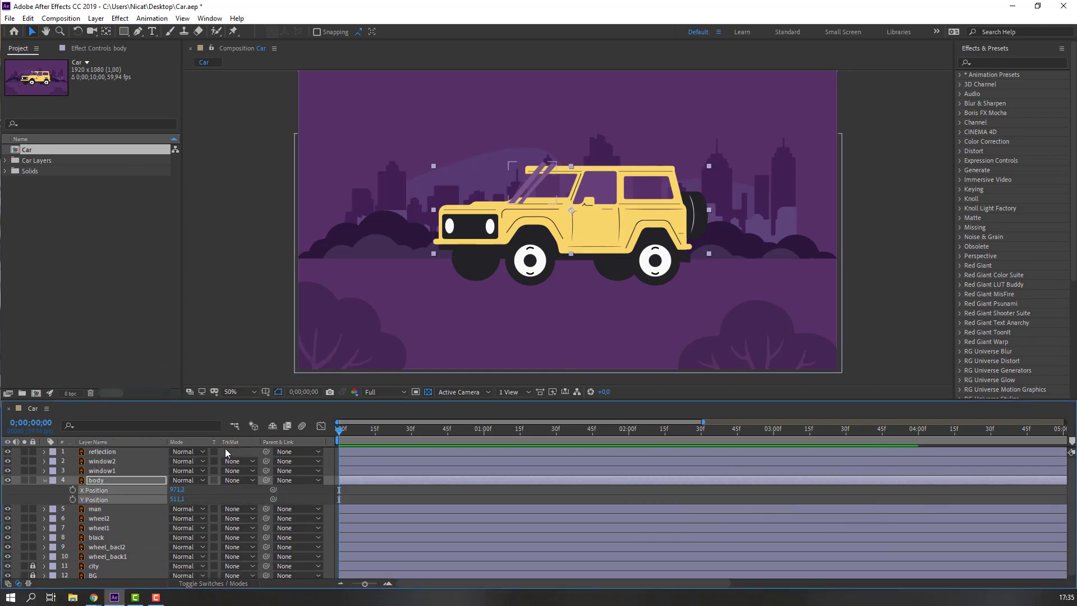
# Start keyframes on the body's X and Y Position and add another X keyframe later.
pyautogui.click(73, 489)
pyautogui.click(73, 498)
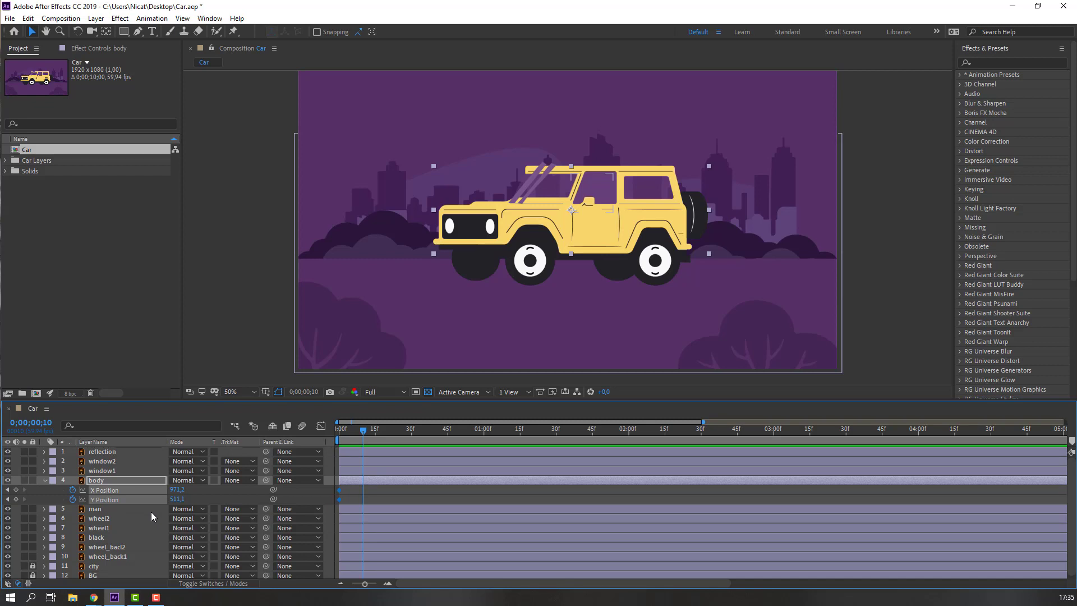
pyautogui.click(17, 490)
# Offset the body's X Position from about 954 at frame 0 to 994 at frame 20.
pyautogui.moveTo(386, 431); pyautogui.dragTo(317, 433)
pyautogui.click(435, 495)
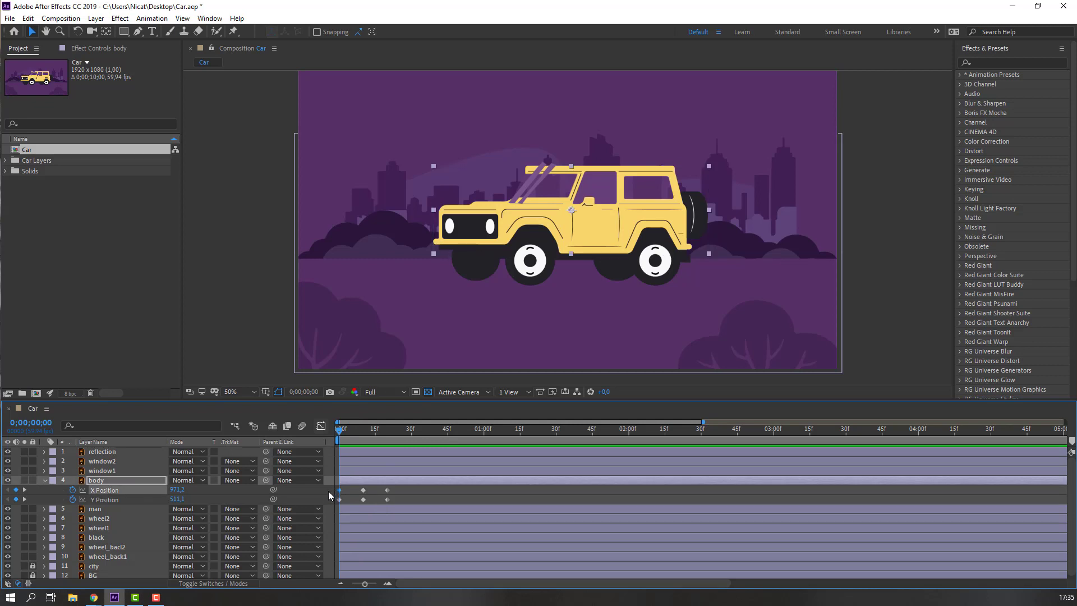
pyautogui.click(339, 490)
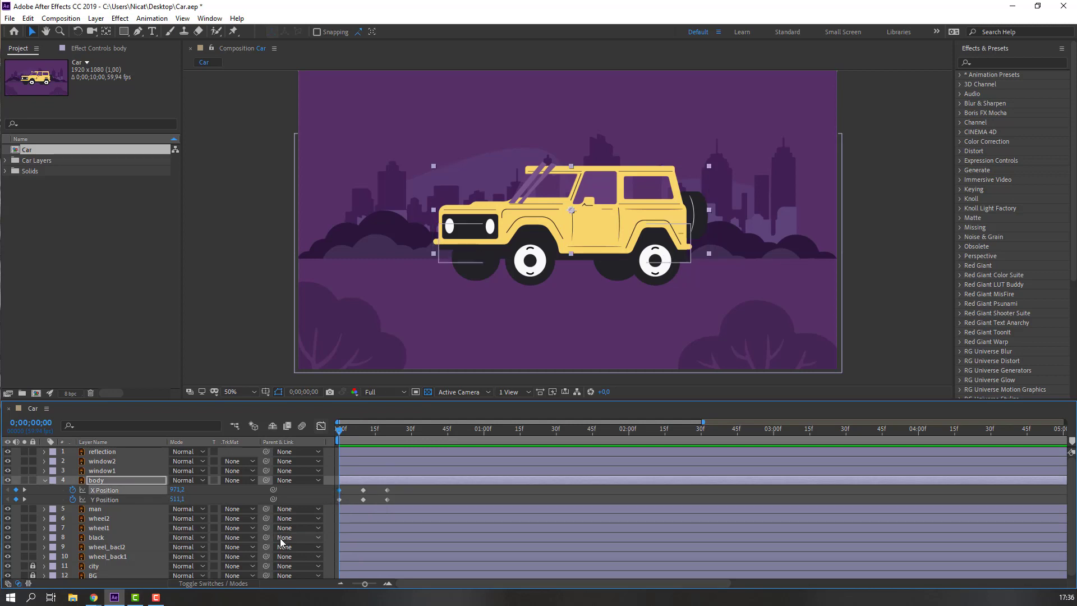
pyautogui.moveTo(177, 490); pyautogui.dragTo(169, 490)
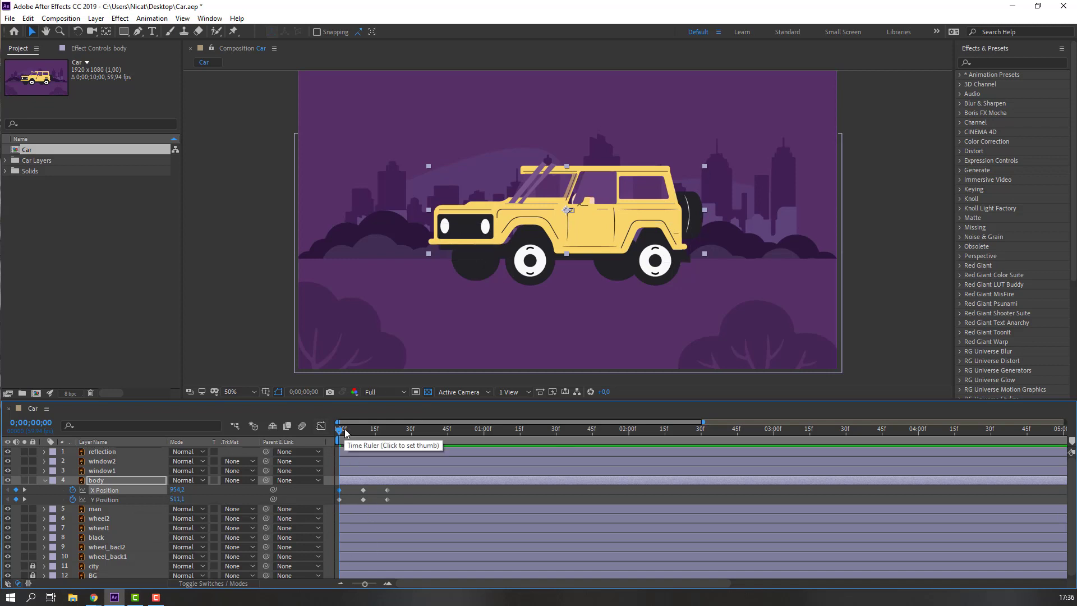
pyautogui.click(386, 437)
pyautogui.moveTo(394, 492); pyautogui.dragTo(386, 490)
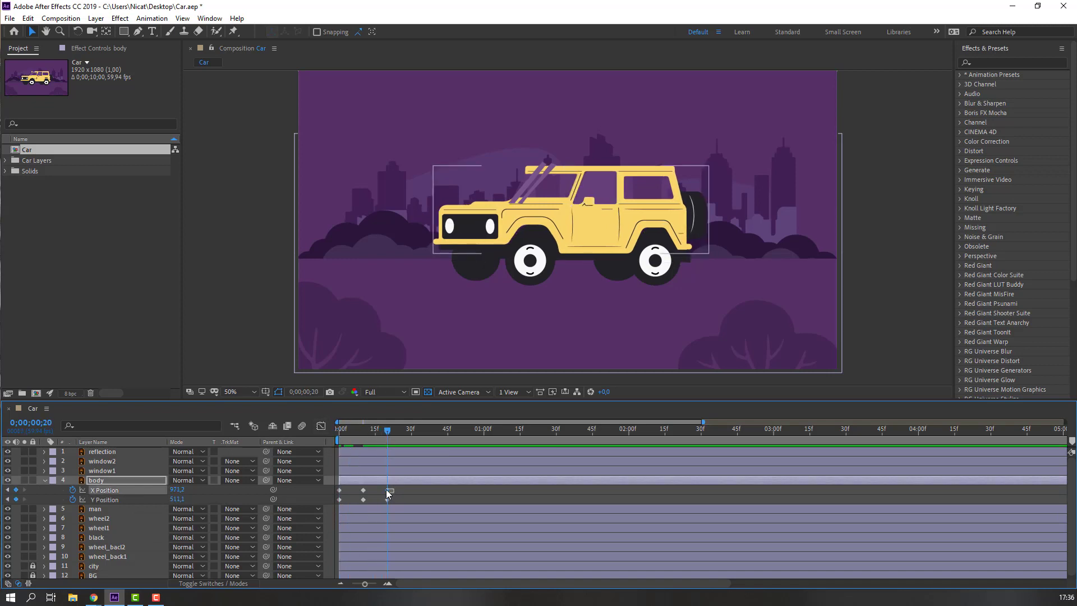
pyautogui.moveTo(174, 489); pyautogui.dragTo(179, 491)
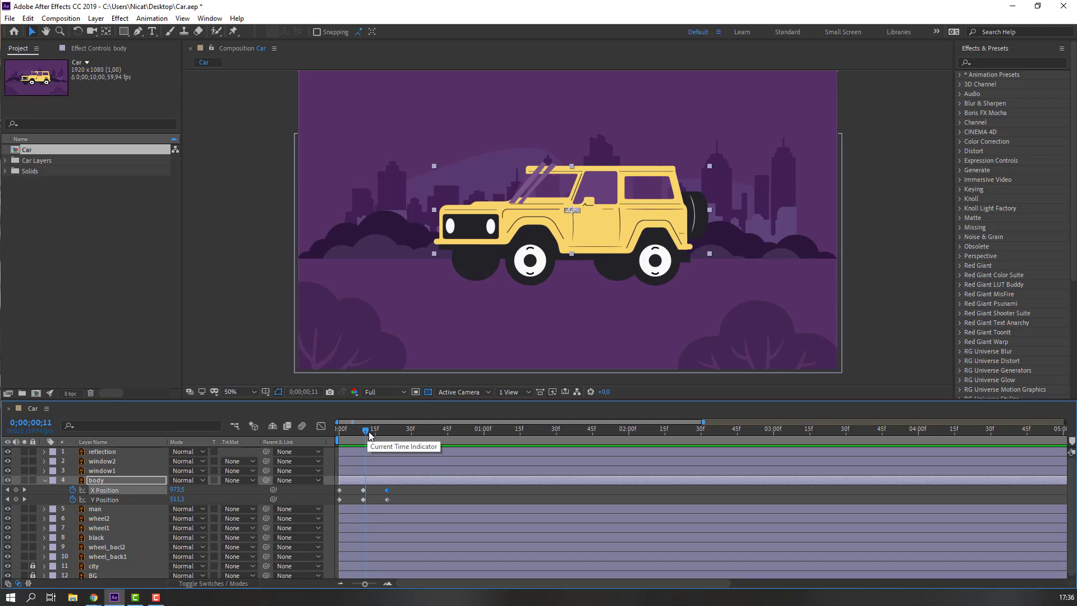
# Lower the body's Y Position at frame 0, raise it at frame 20, and check the bob.
pyautogui.moveTo(366, 430); pyautogui.dragTo(327, 431)
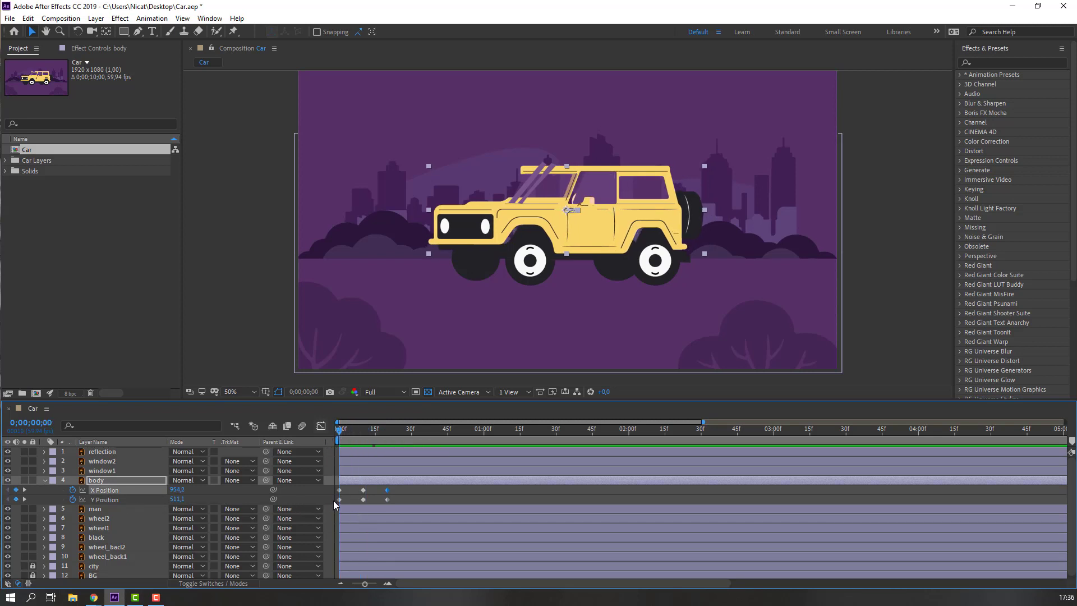
pyautogui.click(351, 500)
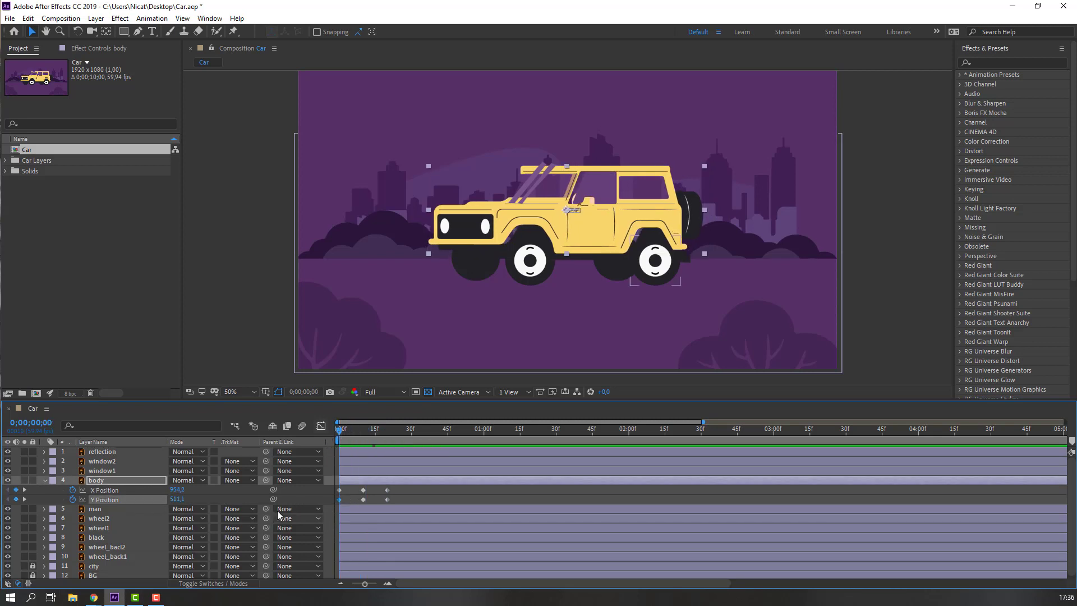
pyautogui.moveTo(175, 499); pyautogui.dragTo(211, 501)
pyautogui.moveTo(344, 433); pyautogui.dragTo(387, 435)
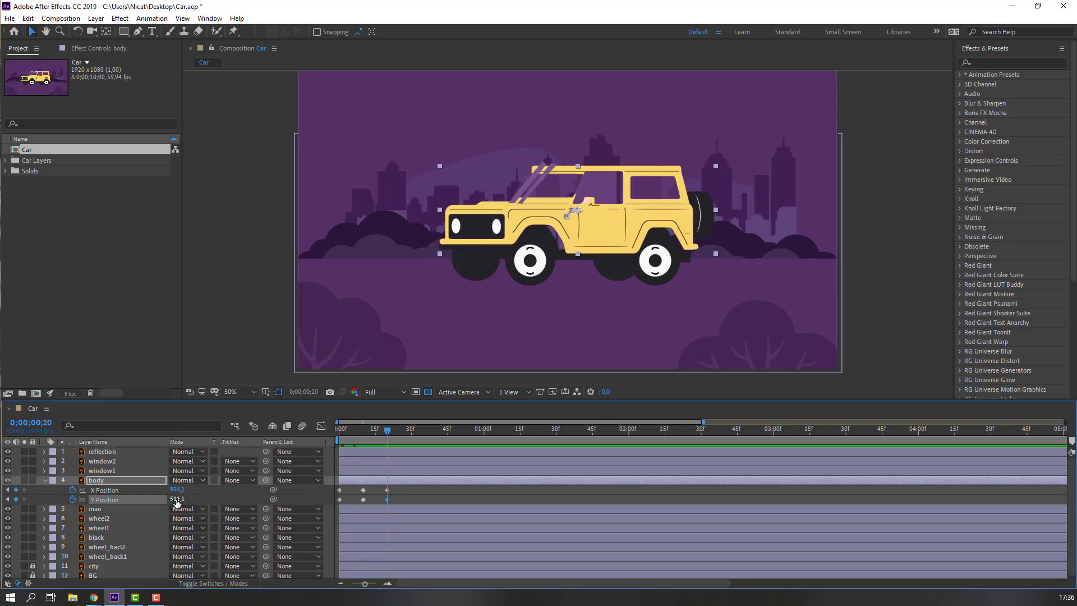
pyautogui.moveTo(175, 499); pyautogui.dragTo(155, 499)
pyautogui.moveTo(392, 432); pyautogui.dragTo(362, 438)
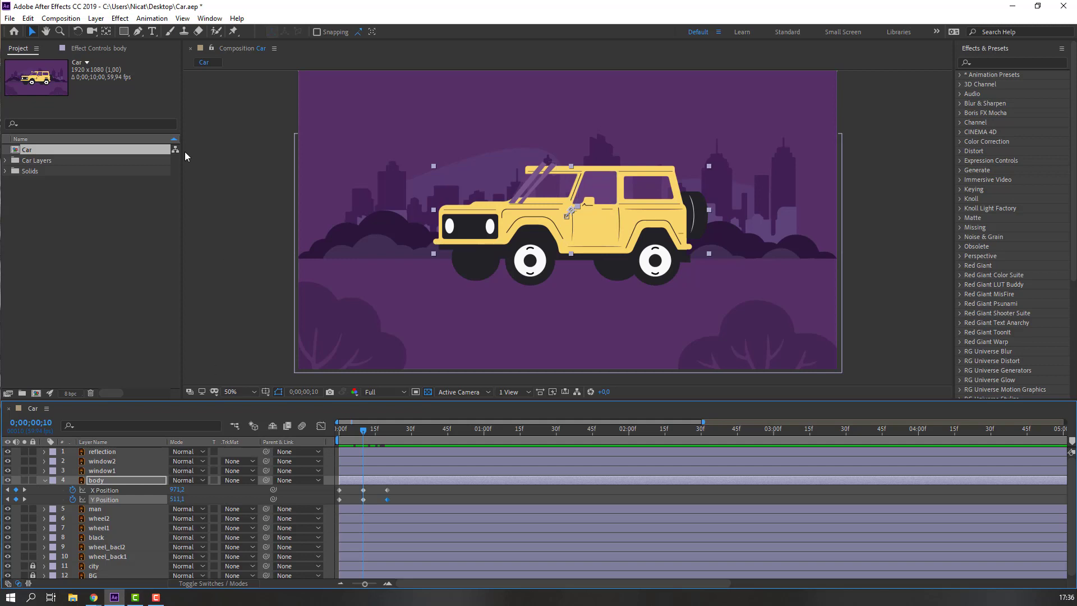
# Pick-whip window1, window2, reflection, black and man to the body layer as parent.
pyautogui.click(109, 473)
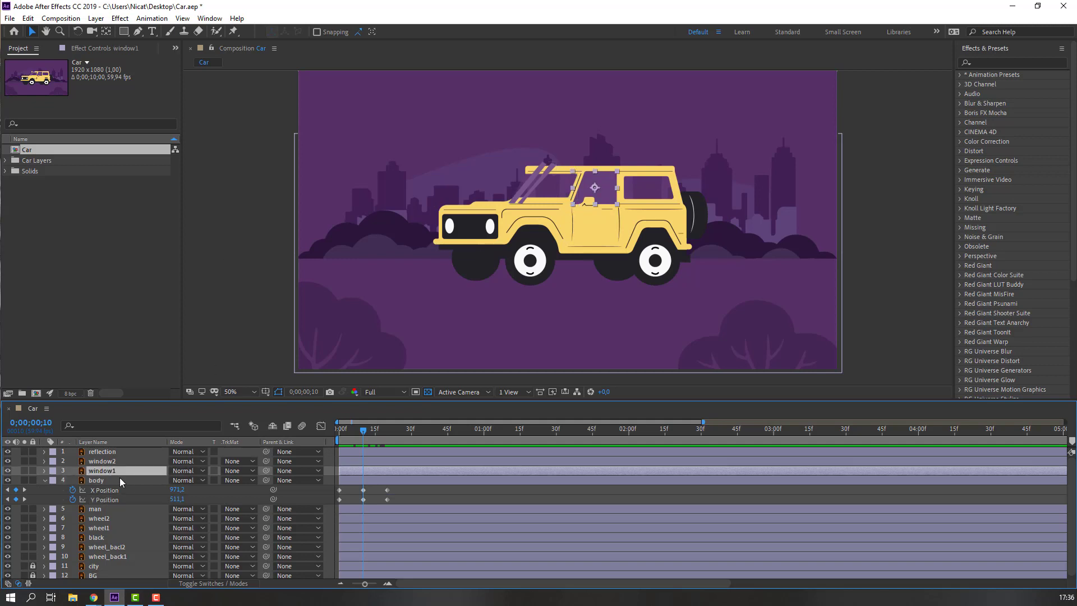
pyautogui.keyDown('ctrl'); pyautogui.click(107, 461); pyautogui.keyUp('ctrl')
pyautogui.keyDown('ctrl'); pyautogui.click(106, 451); pyautogui.keyUp('ctrl')
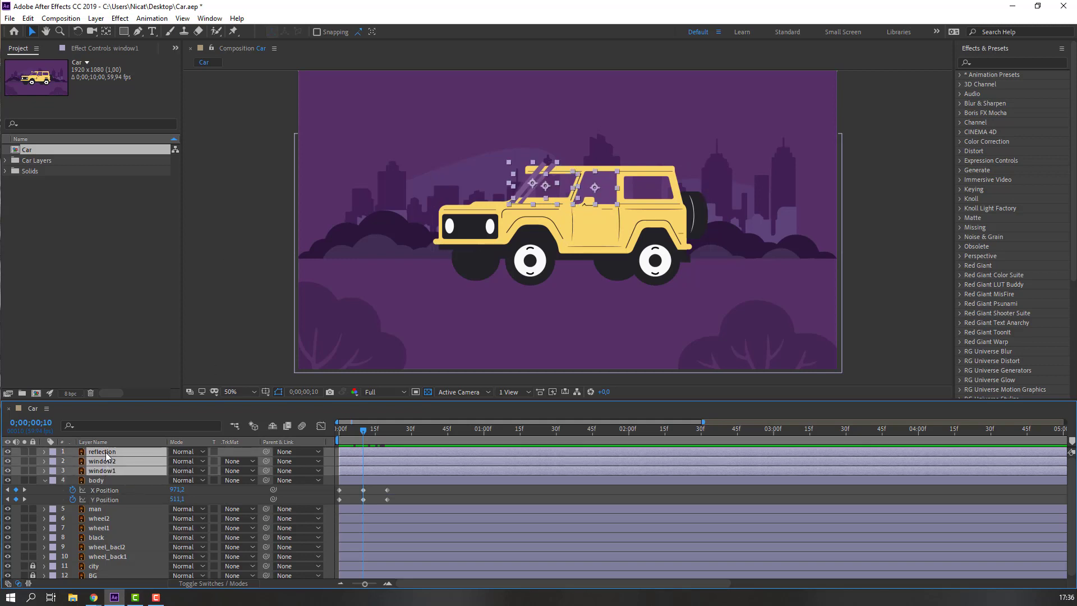
pyautogui.keyDown('ctrl'); pyautogui.click(96, 537); pyautogui.keyUp('ctrl')
pyautogui.scroll(-1, 101, 547)
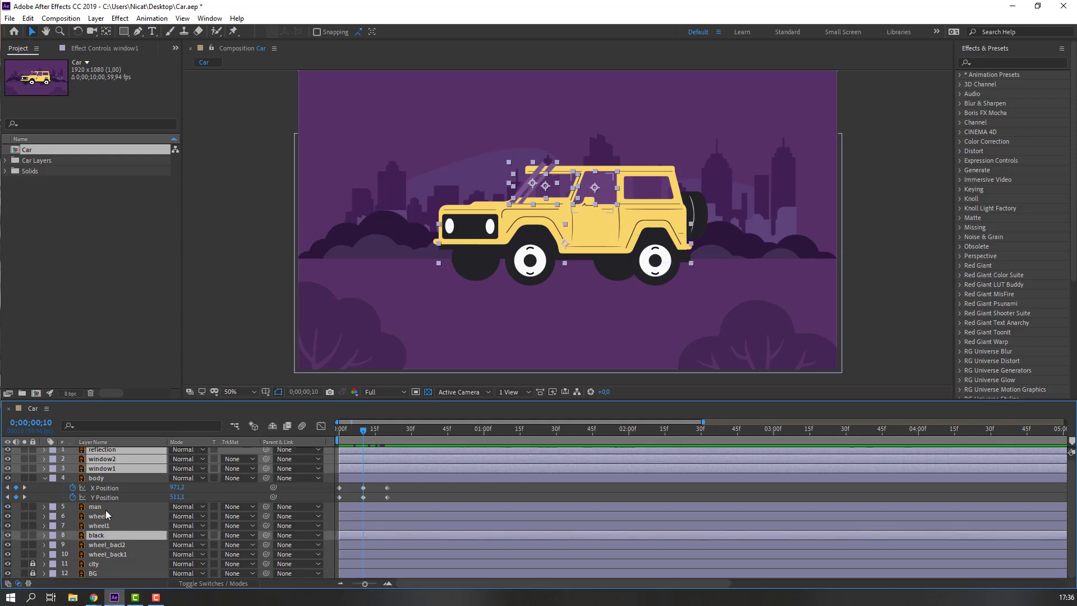
pyautogui.keyDown('ctrl'); pyautogui.click(97, 508); pyautogui.keyUp('ctrl')
pyautogui.moveTo(266, 507); pyautogui.dragTo(101, 480)
pyautogui.click(433, 498)
pyautogui.moveTo(363, 432); pyautogui.dragTo(366, 432)
pyautogui.click(207, 20)
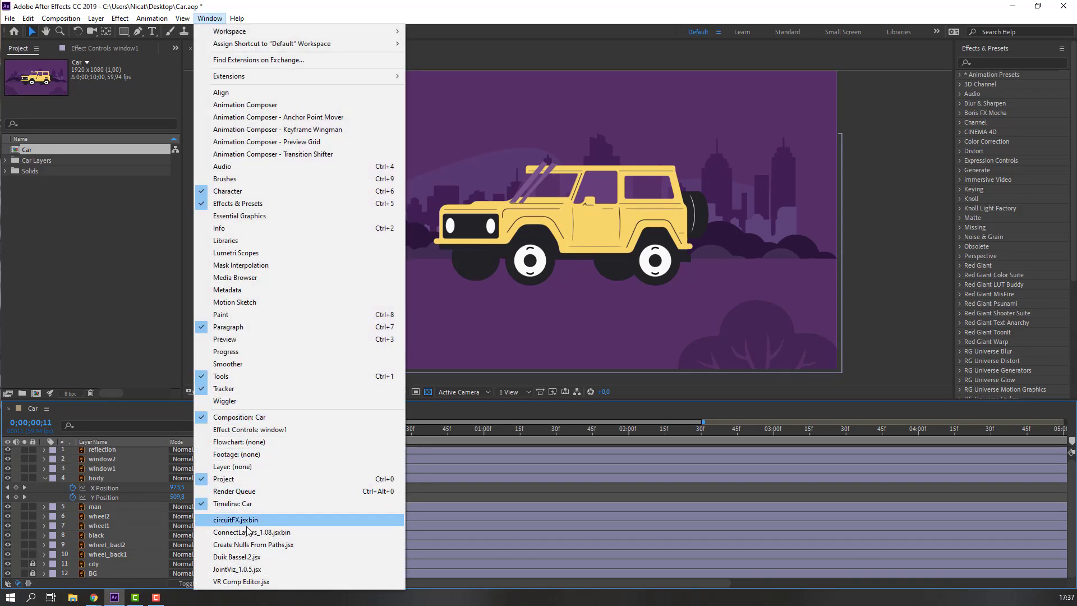
# Launch Duik Bassel.2 and create a 2D Slider from the advanced Connector rigging tools.
pyautogui.click(238, 556)
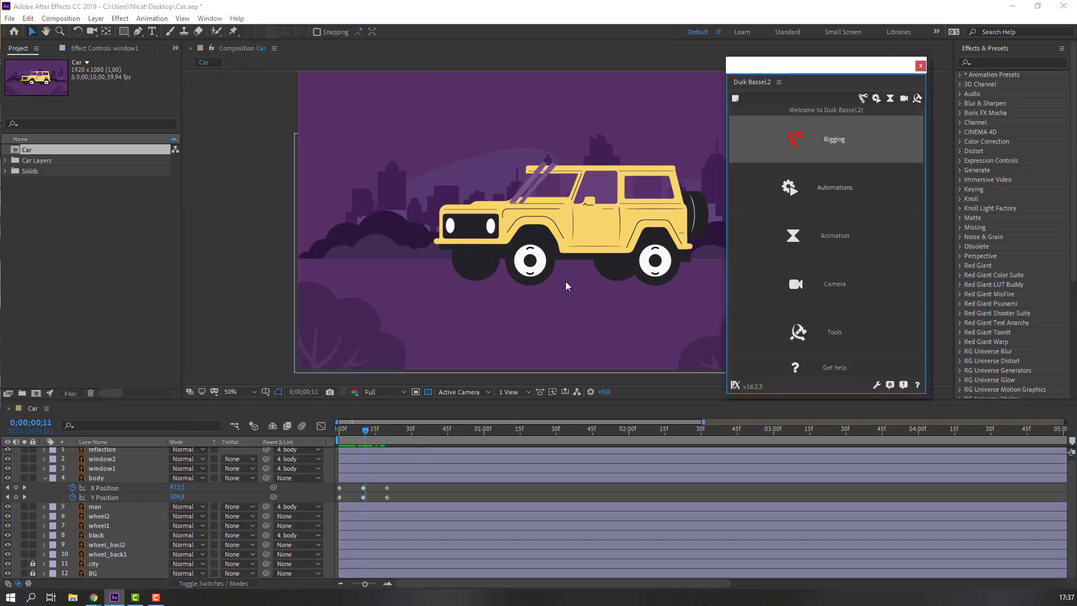
pyautogui.click(863, 98)
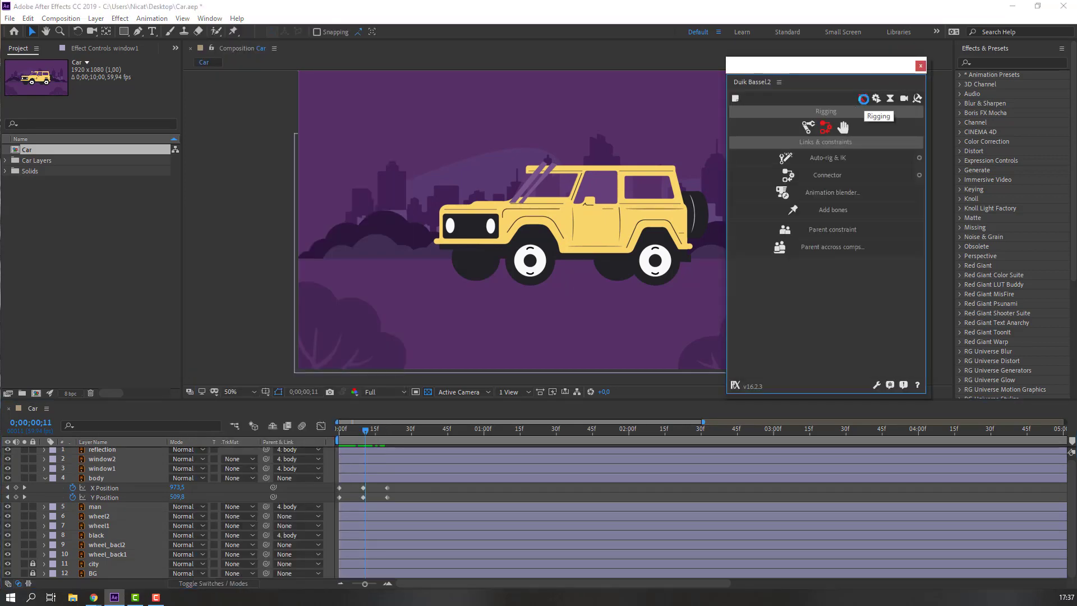
pyautogui.click(919, 176)
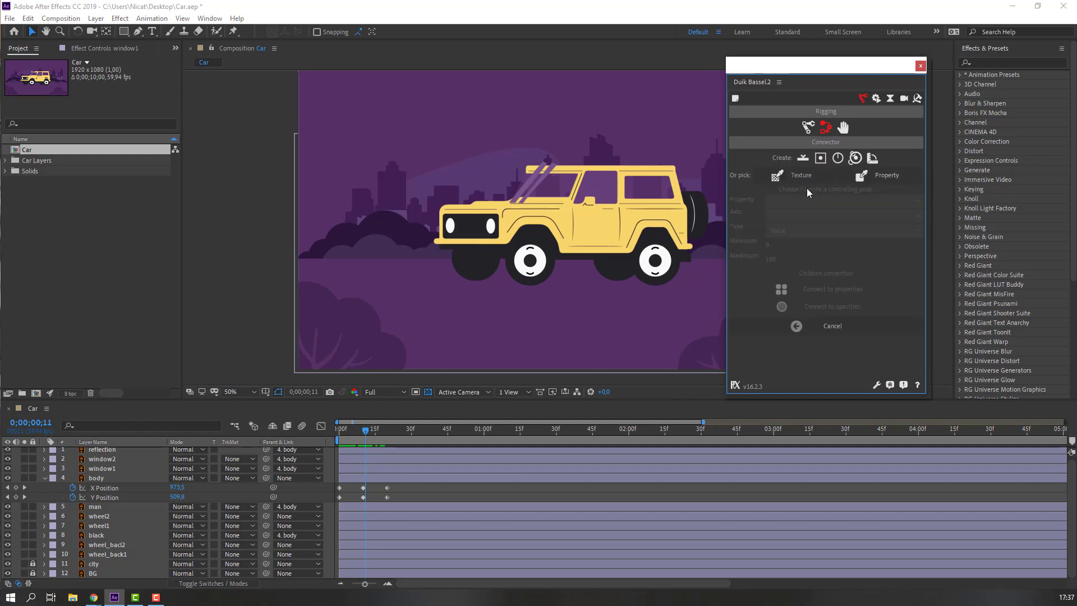
pyautogui.click(820, 159)
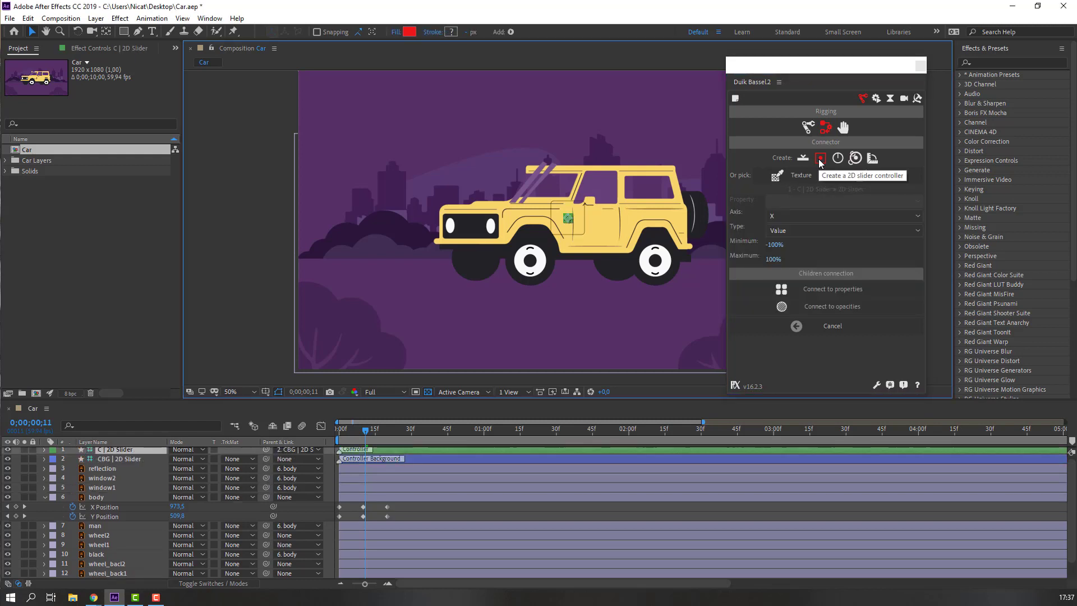
# Move the slider's CBG beneath the jeep at lower left and scale it up.
pyautogui.click(121, 461)
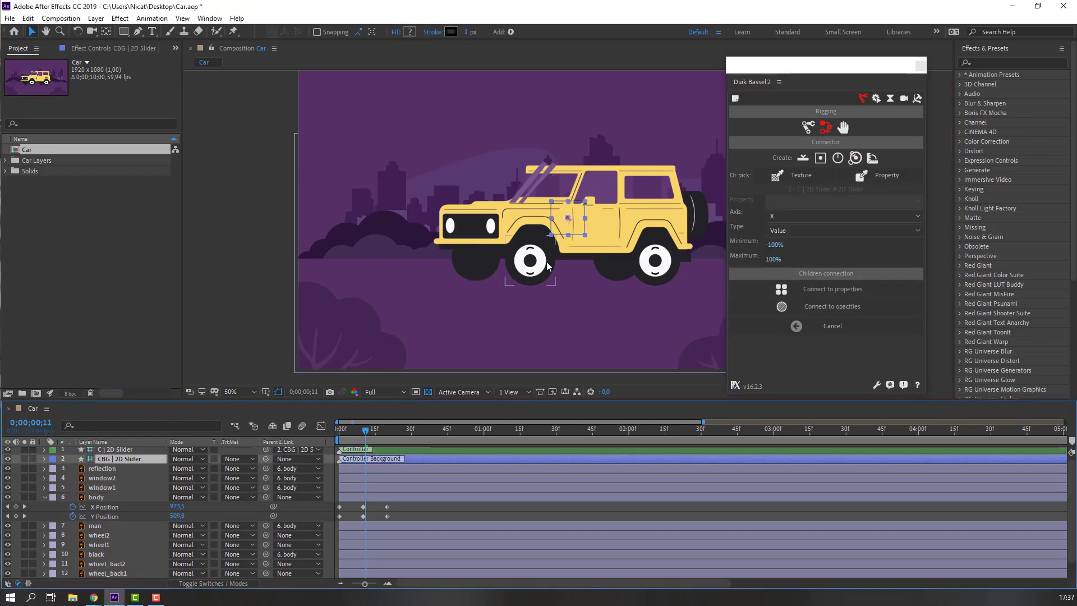
pyautogui.moveTo(577, 230); pyautogui.dragTo(457, 338)
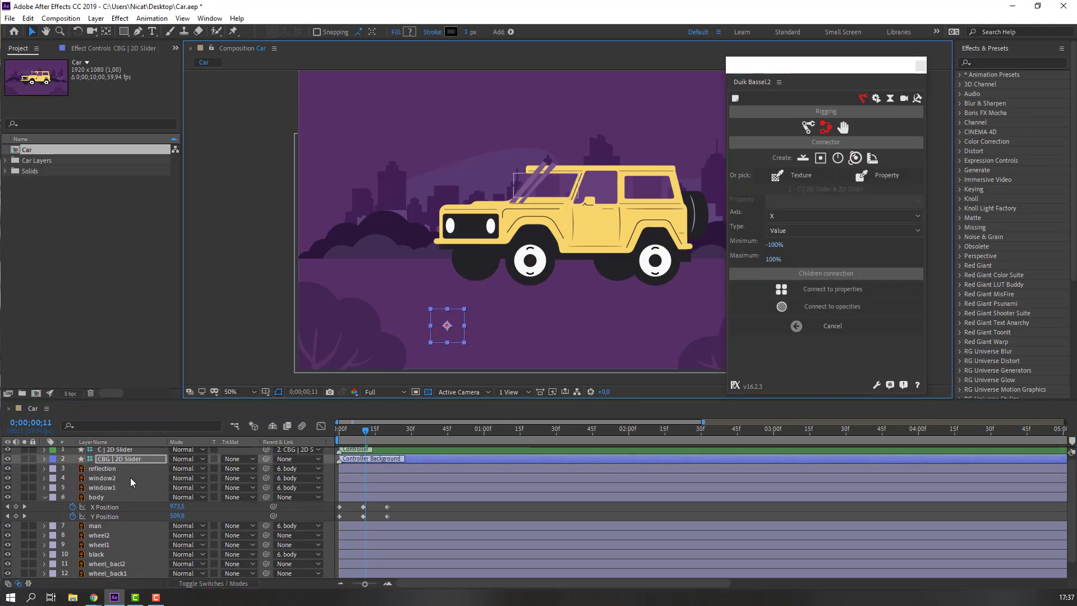
pyautogui.scroll(1, 130, 480)
pyautogui.click(116, 452)
pyautogui.click(131, 460)
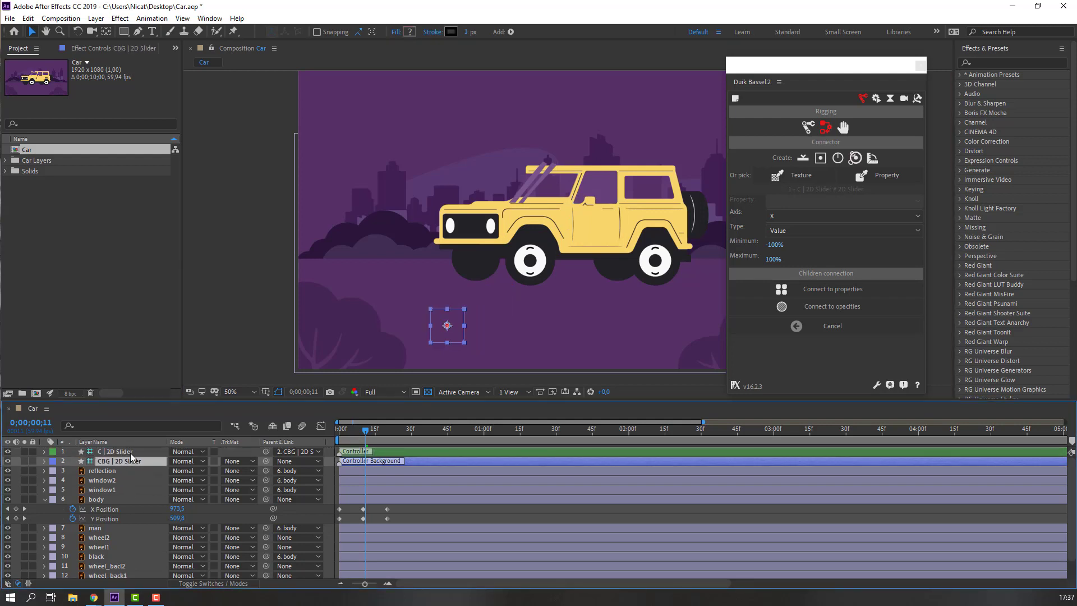
pyautogui.press('s')
pyautogui.moveTo(186, 471); pyautogui.dragTo(210, 470)
pyautogui.click(44, 462)
pyautogui.click(402, 507)
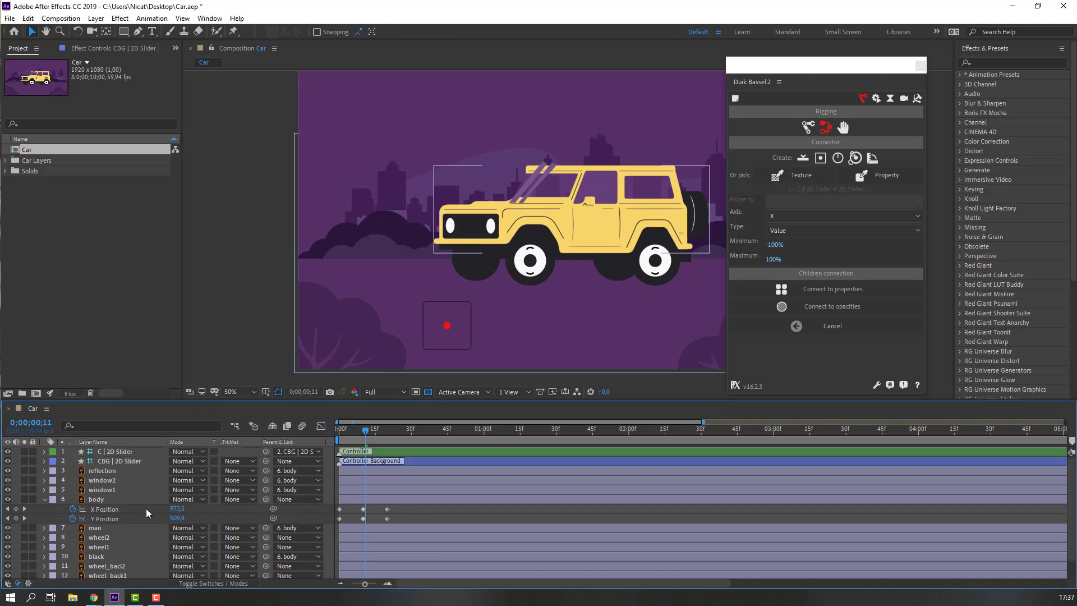
# Select the body's X Position keyframes and keep X as the connector's driving axis.
pyautogui.moveTo(395, 510); pyautogui.dragTo(322, 514)
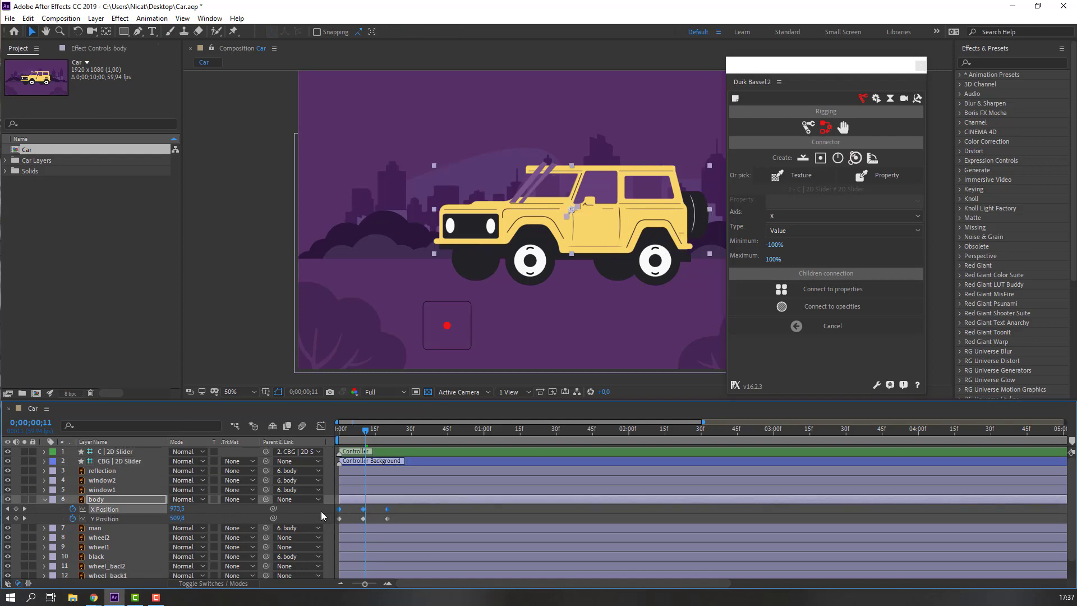
pyautogui.click(779, 215)
pyautogui.click(774, 231)
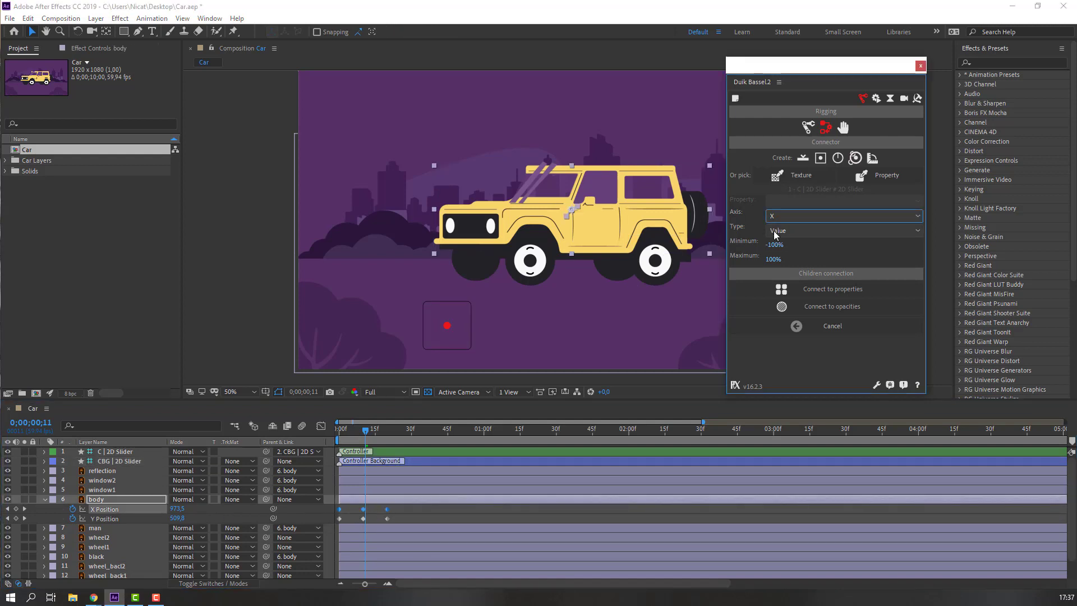
# Connect the slider's X axis to body X Position and its Y axis to Y Position.
pyautogui.click(824, 289)
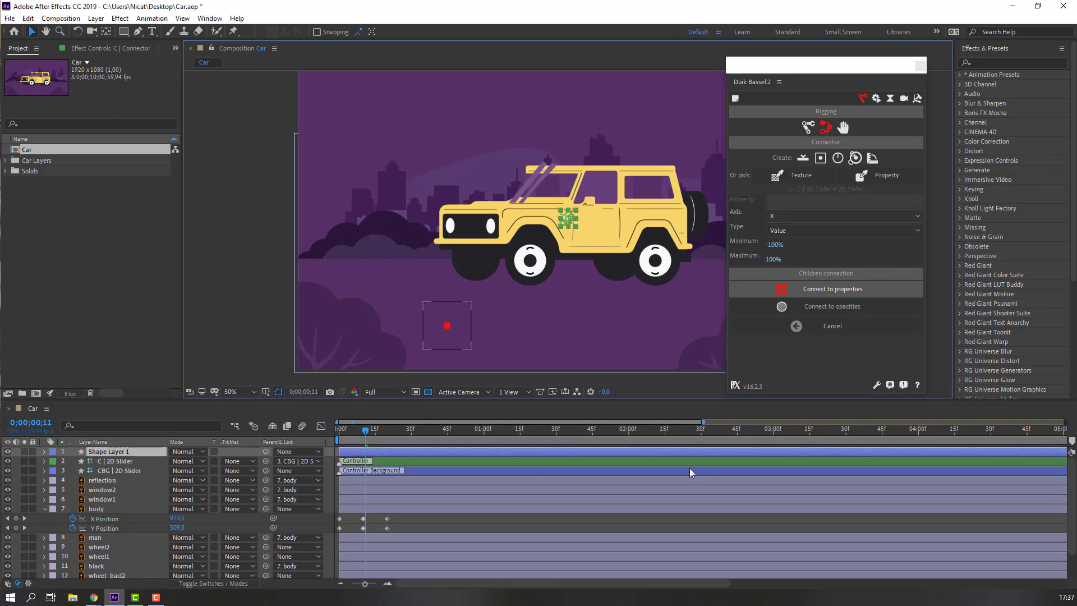
pyautogui.moveTo(397, 530); pyautogui.dragTo(328, 543)
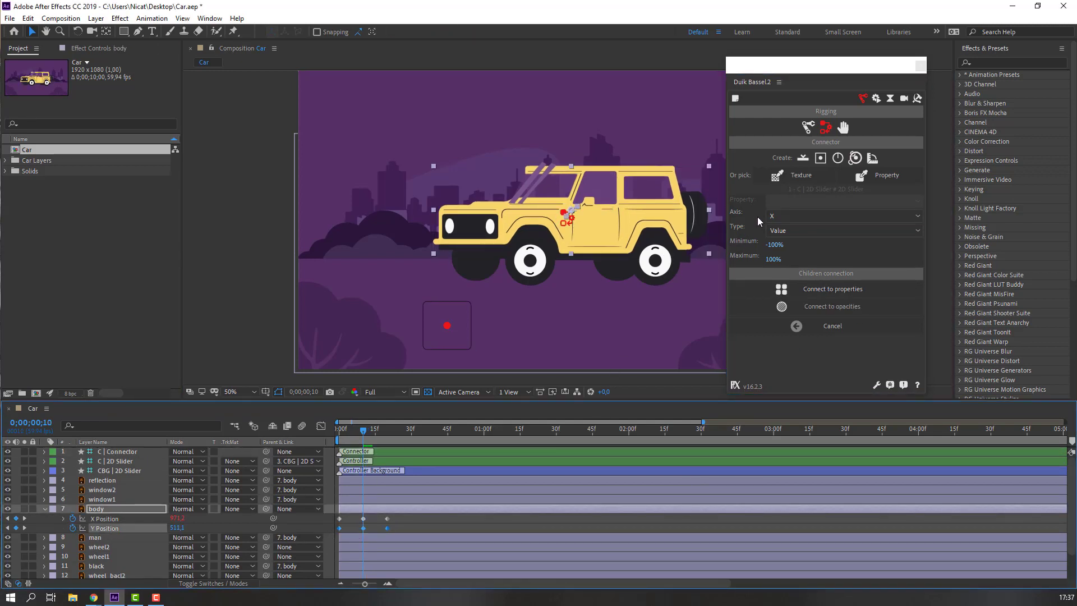
pyautogui.click(782, 215)
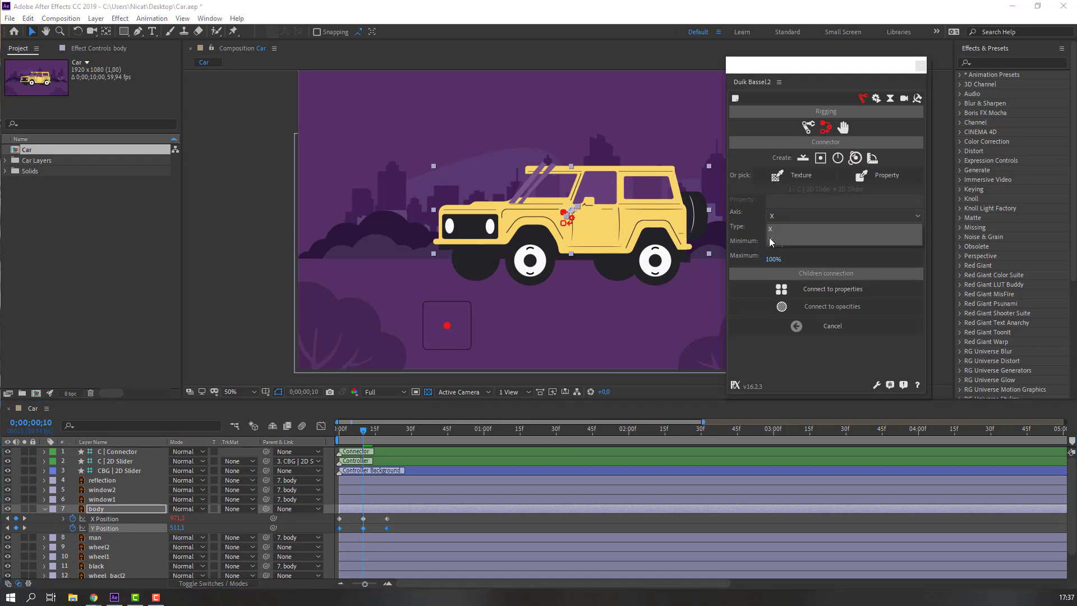
pyautogui.click(782, 240)
pyautogui.click(831, 293)
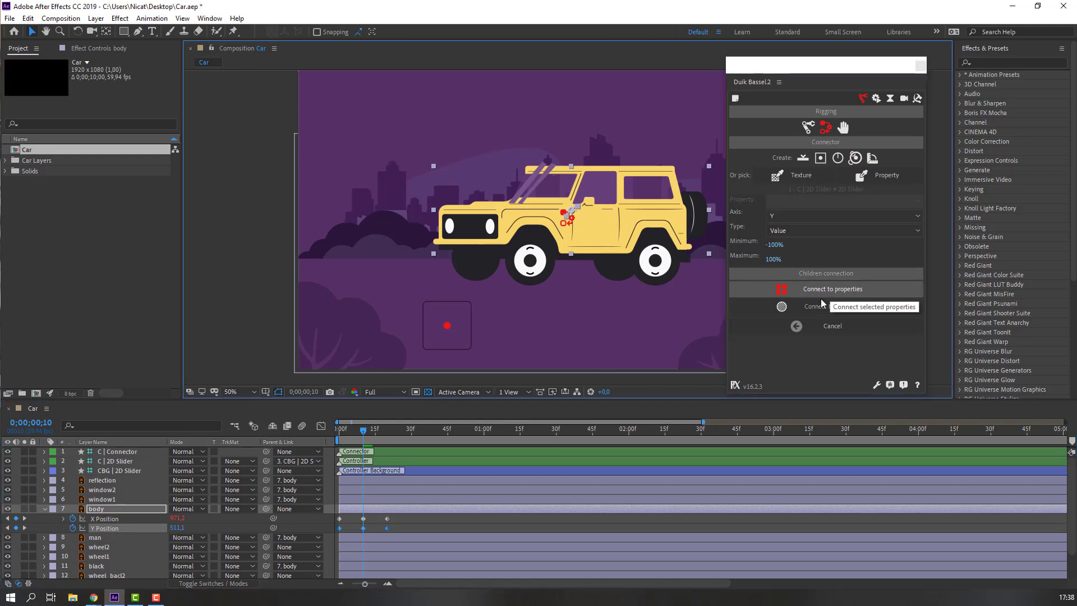
pyautogui.click(109, 461)
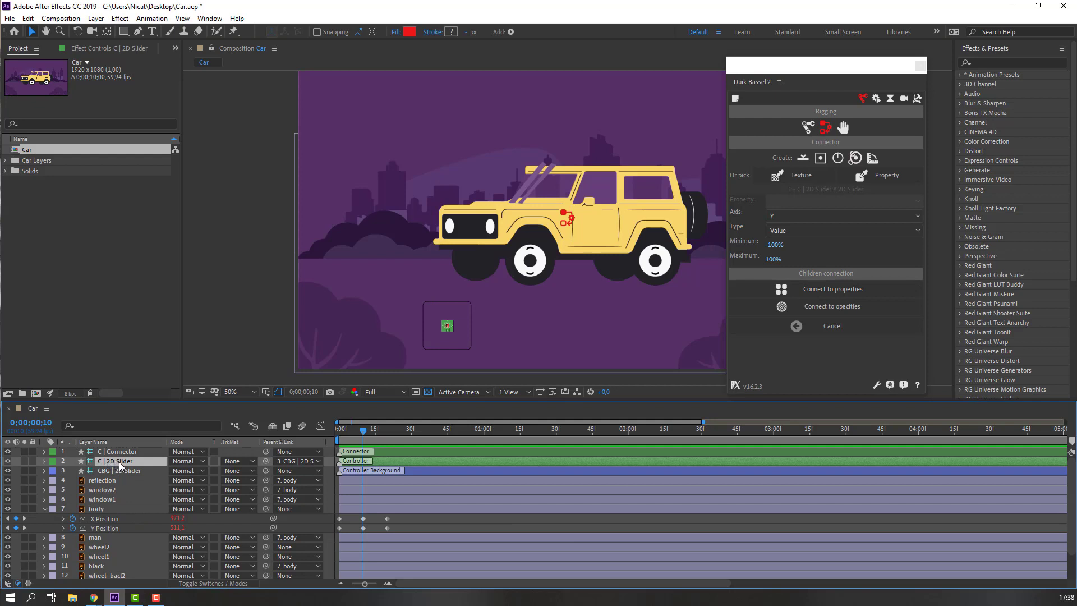
# Test the 2D slider by dragging its knob in the viewer to bob the car body.
pyautogui.press('p')
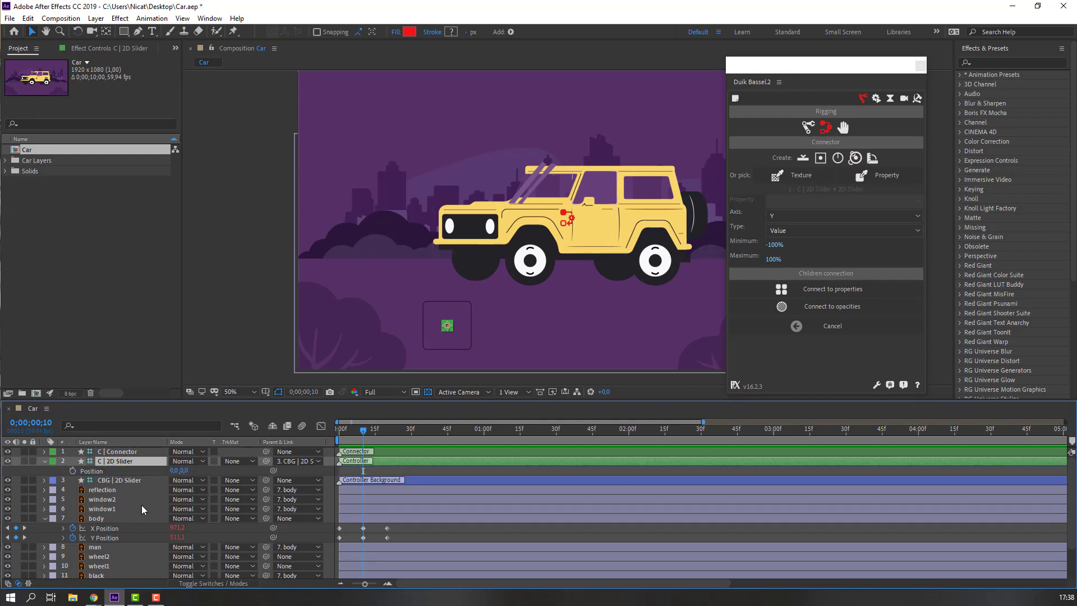
pyautogui.moveTo(579, 291); pyautogui.dragTo(532, 284)
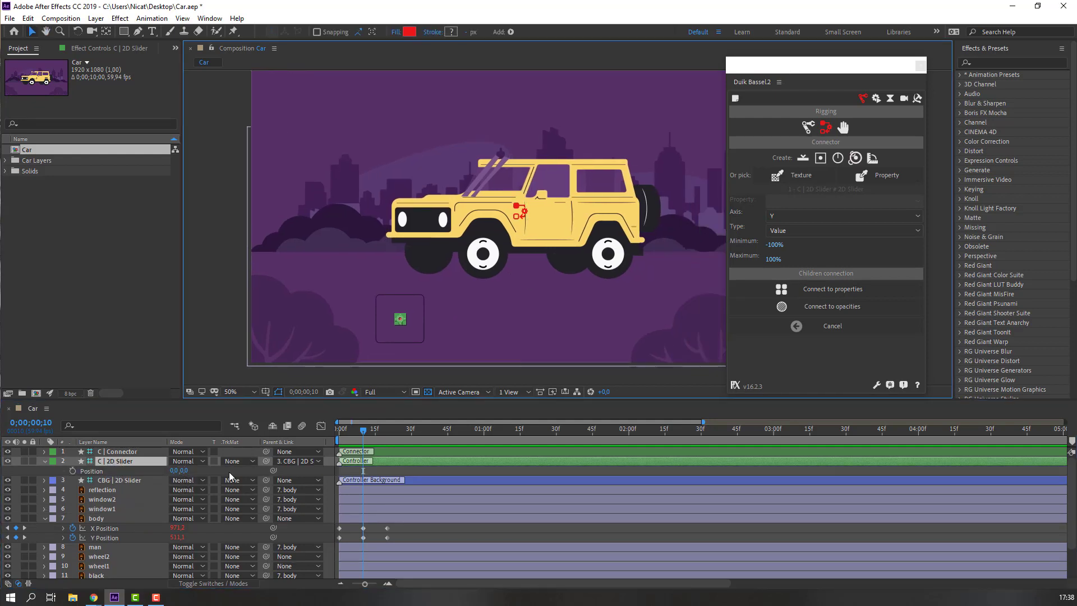
pyautogui.moveTo(173, 471)
pyautogui.mouseDown()
pyautogui.moveTo(158, 470)
pyautogui.moveTo(210, 472)
pyautogui.moveTo(146, 474)
pyautogui.moveTo(184, 477)
pyautogui.moveTo(158, 470)
pyautogui.mouseUp()
pyautogui.hotkey('ctrl', 'z')
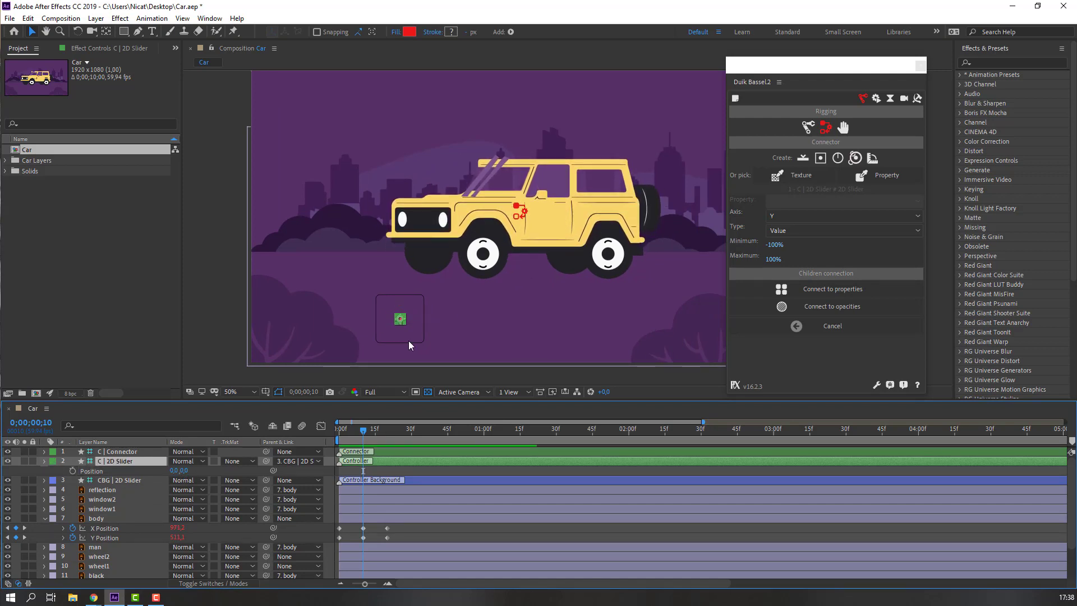
pyautogui.press('p')
pyautogui.scroll(2, 393, 321)
pyautogui.moveTo(440, 312); pyautogui.dragTo(450, 291)
pyautogui.scroll(-2, 460, 300)
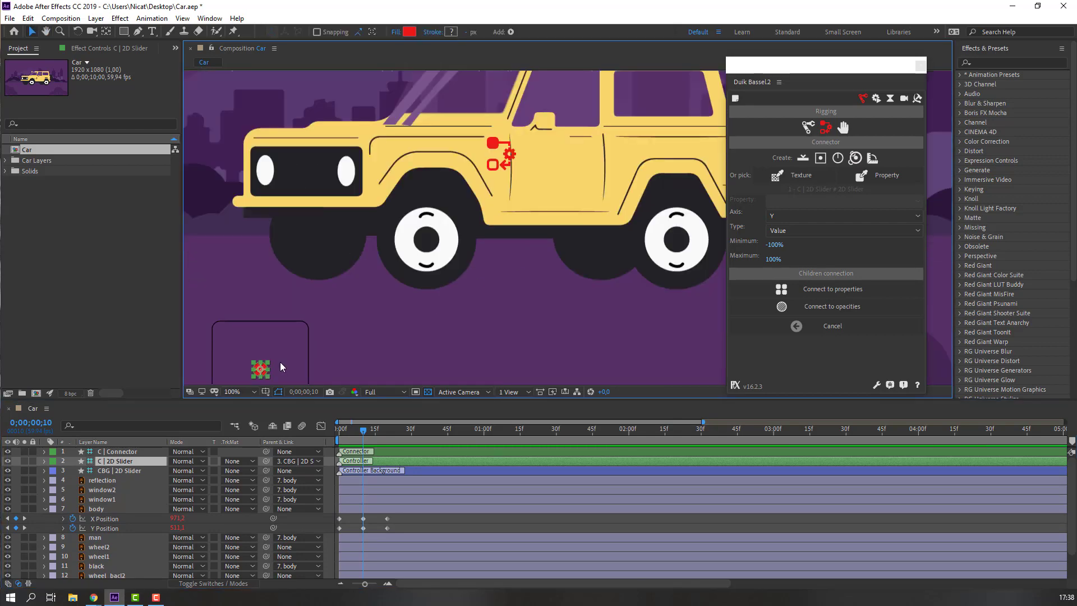
pyautogui.moveTo(260, 373)
pyautogui.mouseDown()
pyautogui.moveTo(265, 348)
pyautogui.moveTo(265, 362)
pyautogui.mouseUp()
pyautogui.scroll(-1, 265, 362)
pyautogui.click(100, 511)
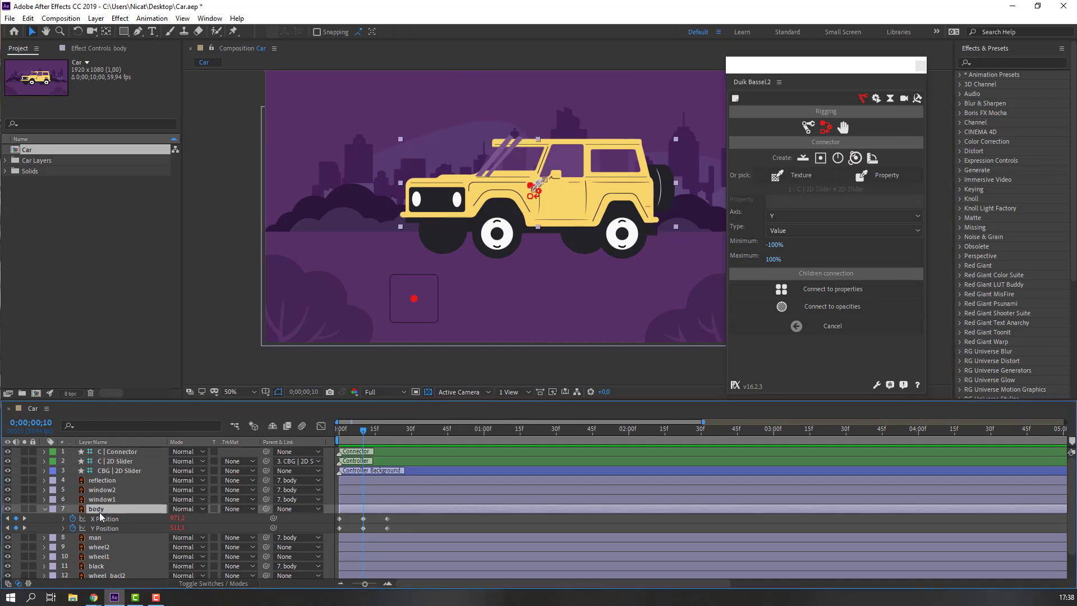
# Add Rotation keyframes to the body at frame 0 and frame 20.
pyautogui.press('r')
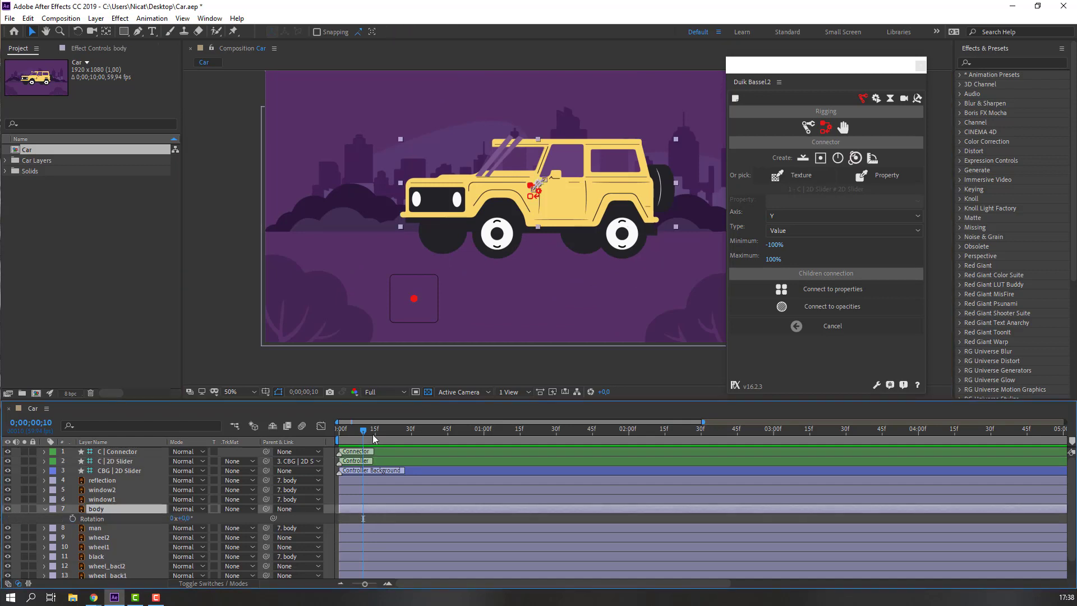
pyautogui.moveTo(363, 431); pyautogui.dragTo(282, 430)
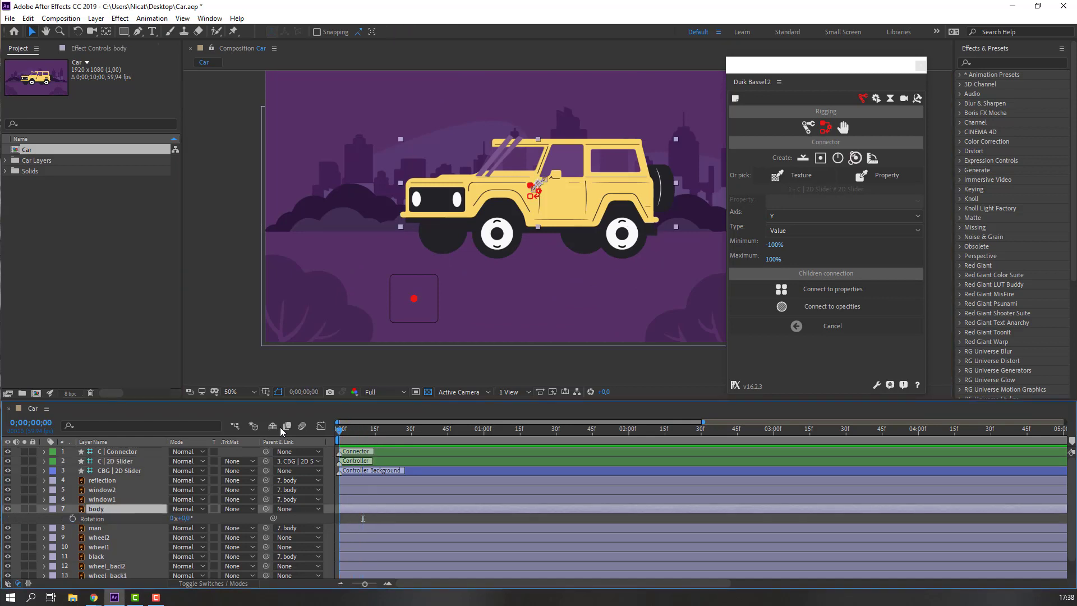
pyautogui.click(71, 518)
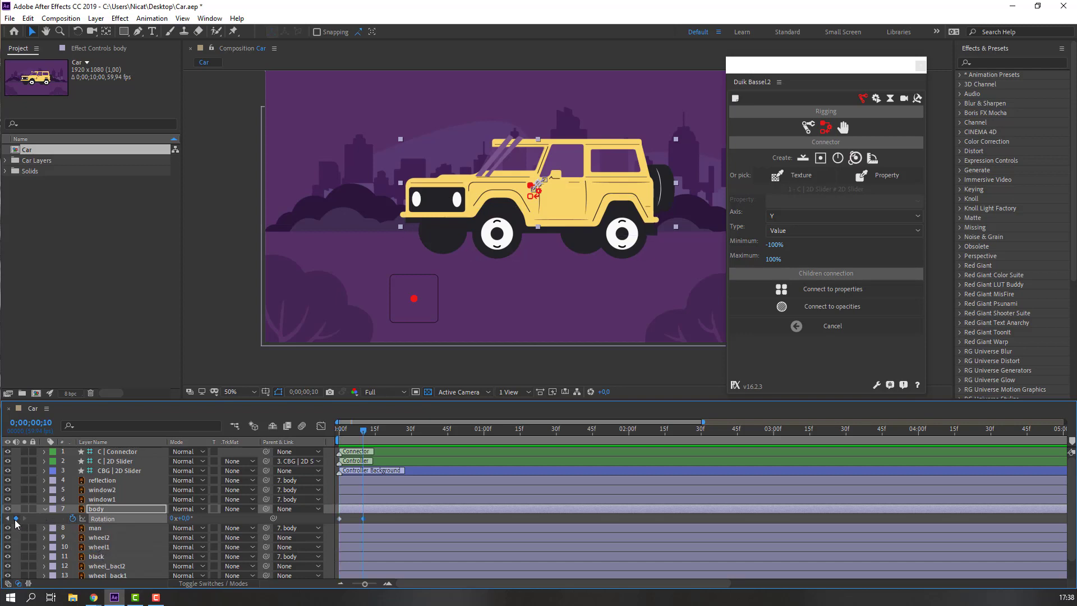
pyautogui.hotkey('shift', 'pagedown')
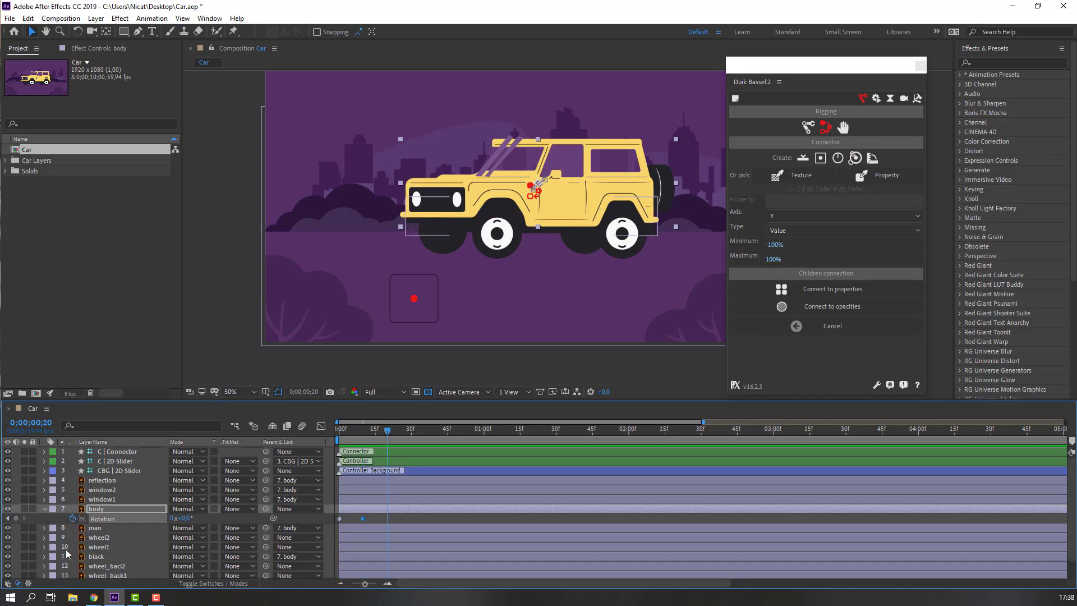
pyautogui.click(16, 518)
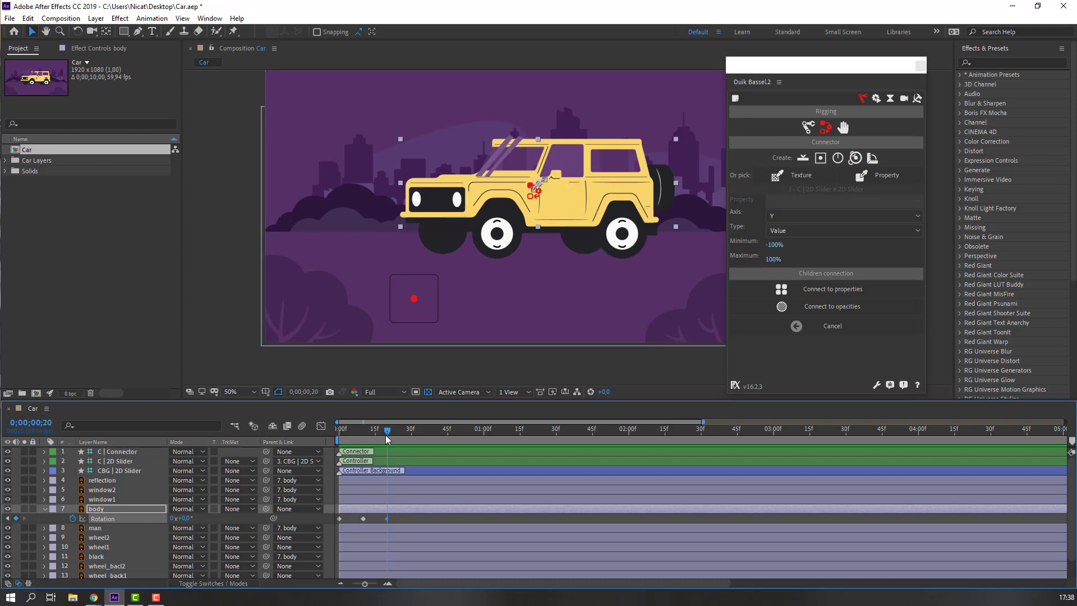
pyautogui.moveTo(349, 437); pyautogui.dragTo(332, 437)
pyautogui.click(351, 520)
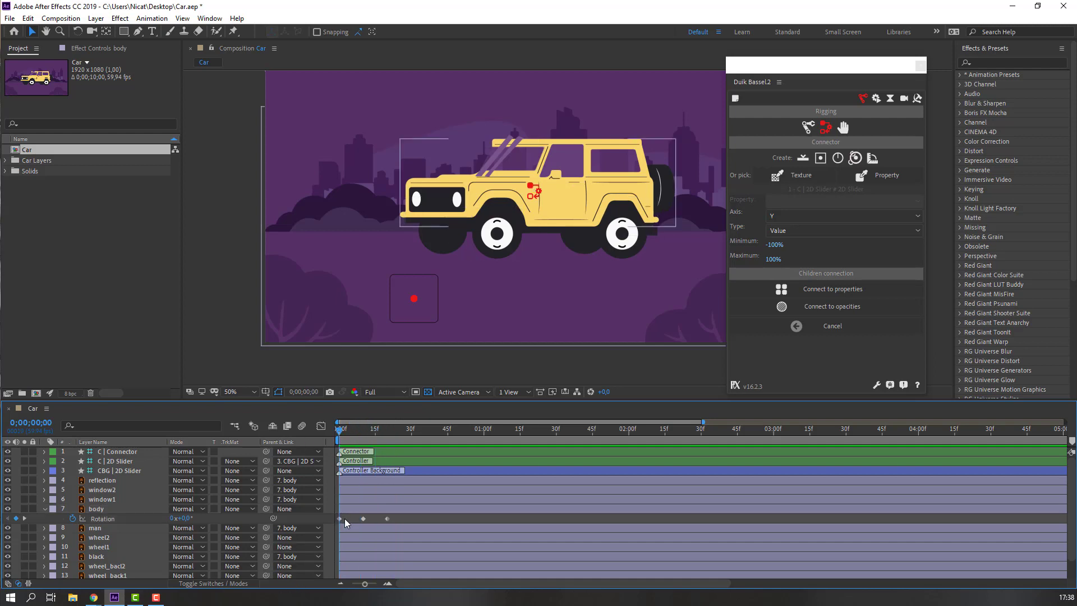
pyautogui.click(346, 521)
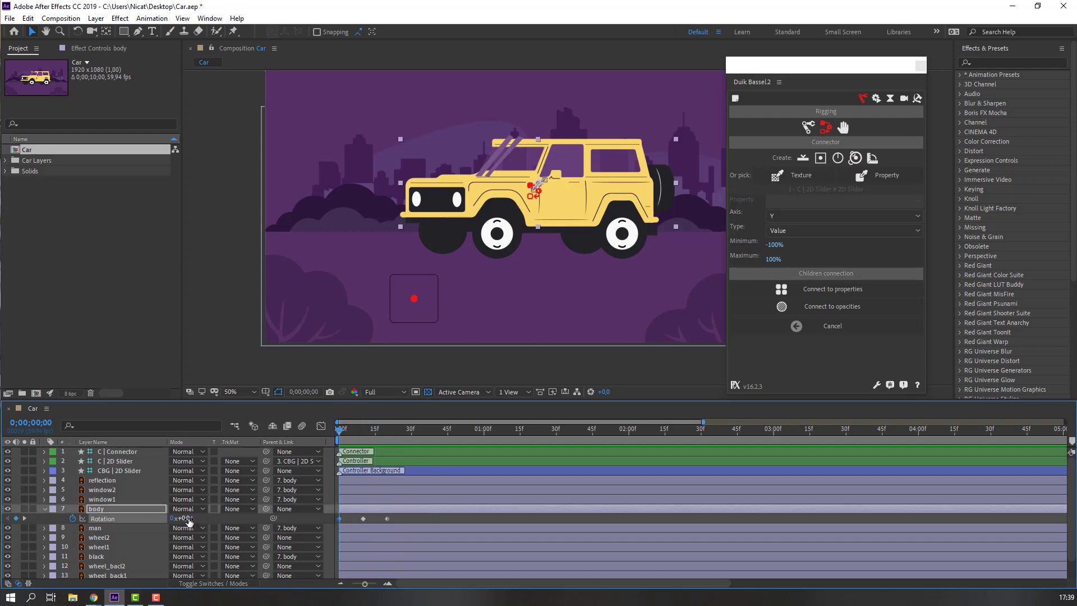
# Set body Rotation to 3° at frame 0 and -3° at frame 20, then preview the tilt.
pyautogui.press('Return')
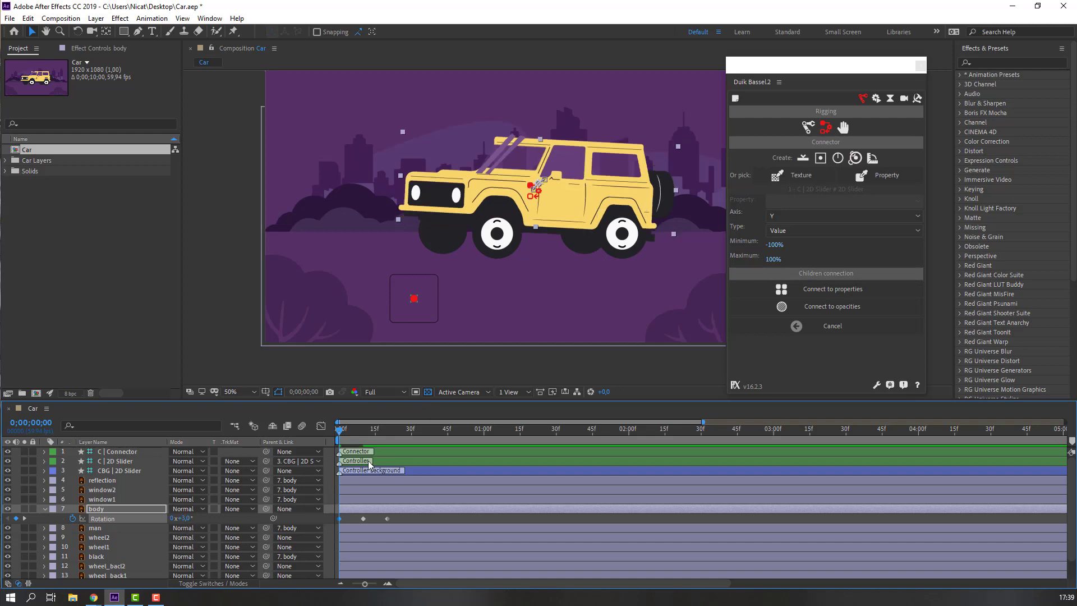
pyautogui.moveTo(343, 438); pyautogui.dragTo(380, 438)
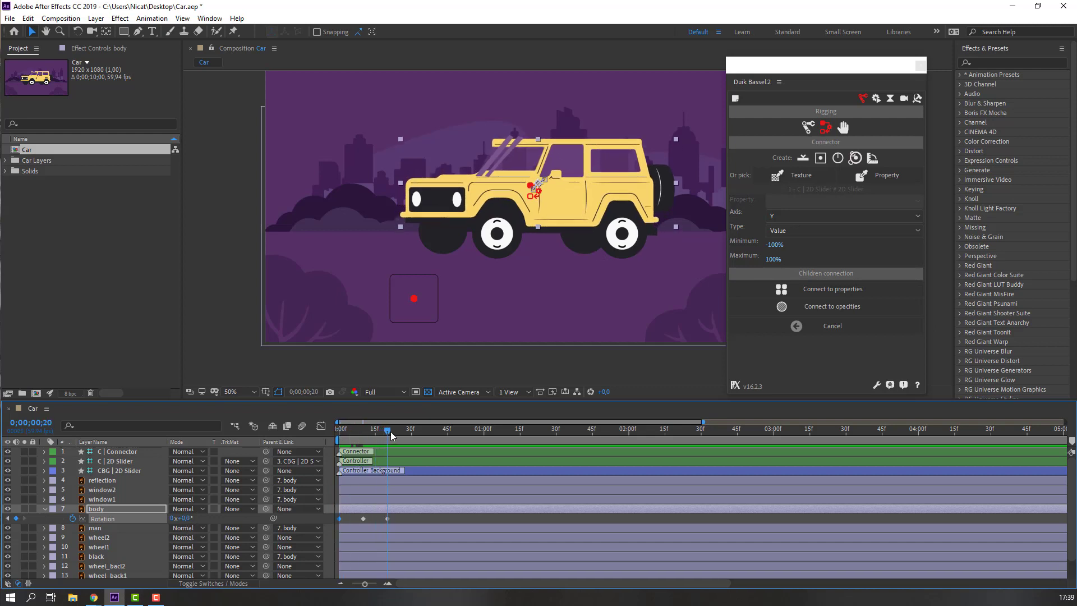
pyautogui.click(402, 517)
pyautogui.moveTo(402, 517); pyautogui.dragTo(382, 528)
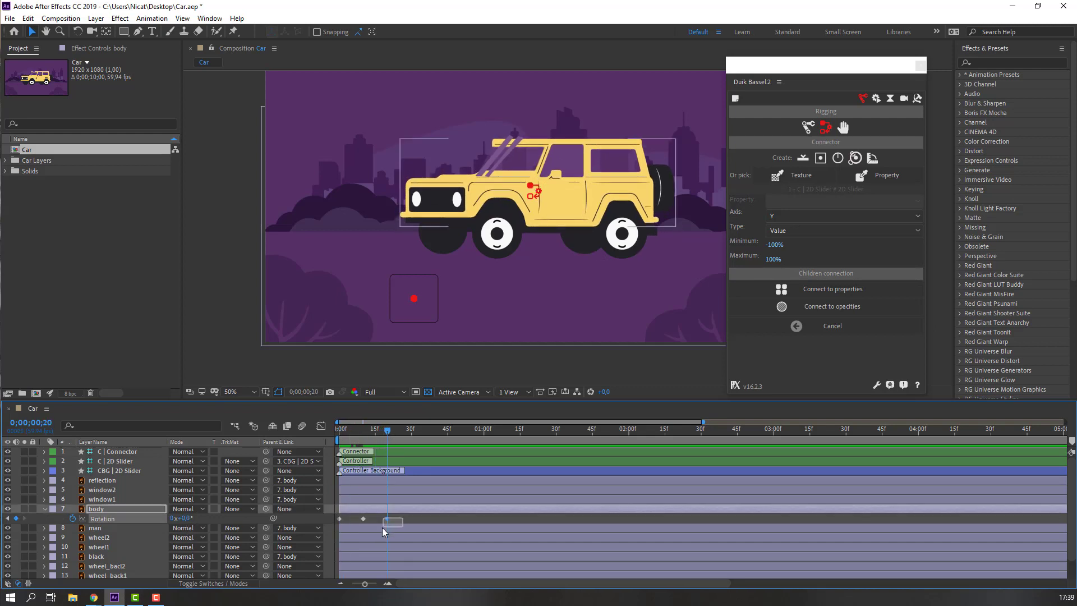
pyautogui.write('-3')
pyautogui.press('Return')
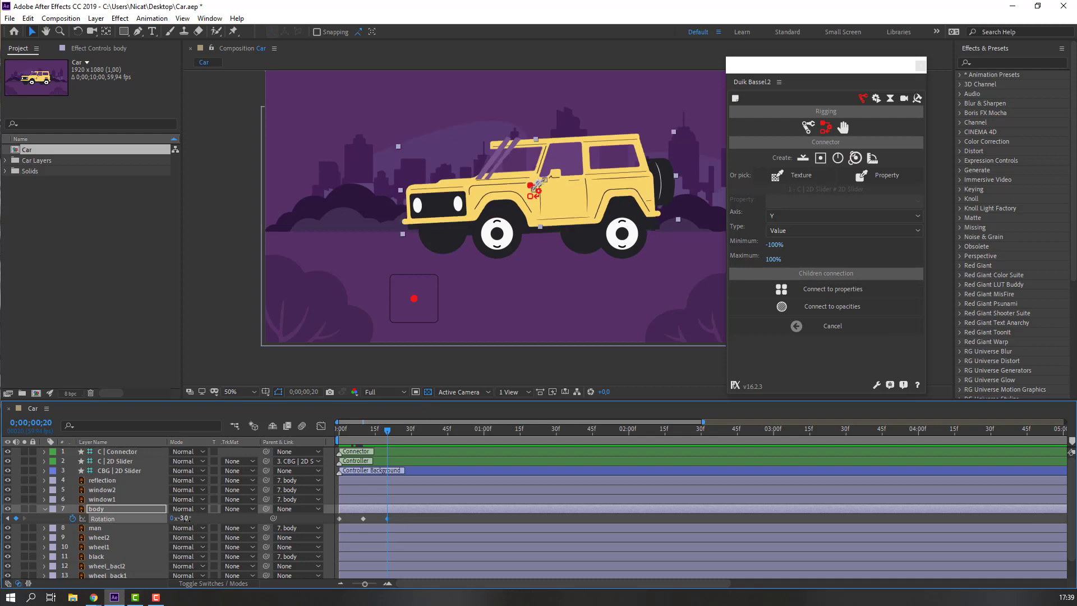
pyautogui.click(415, 519)
pyautogui.moveTo(373, 437)
pyautogui.mouseDown()
pyautogui.moveTo(339, 442)
pyautogui.moveTo(363, 440)
pyautogui.mouseUp()
pyautogui.moveTo(394, 519); pyautogui.dragTo(335, 522)
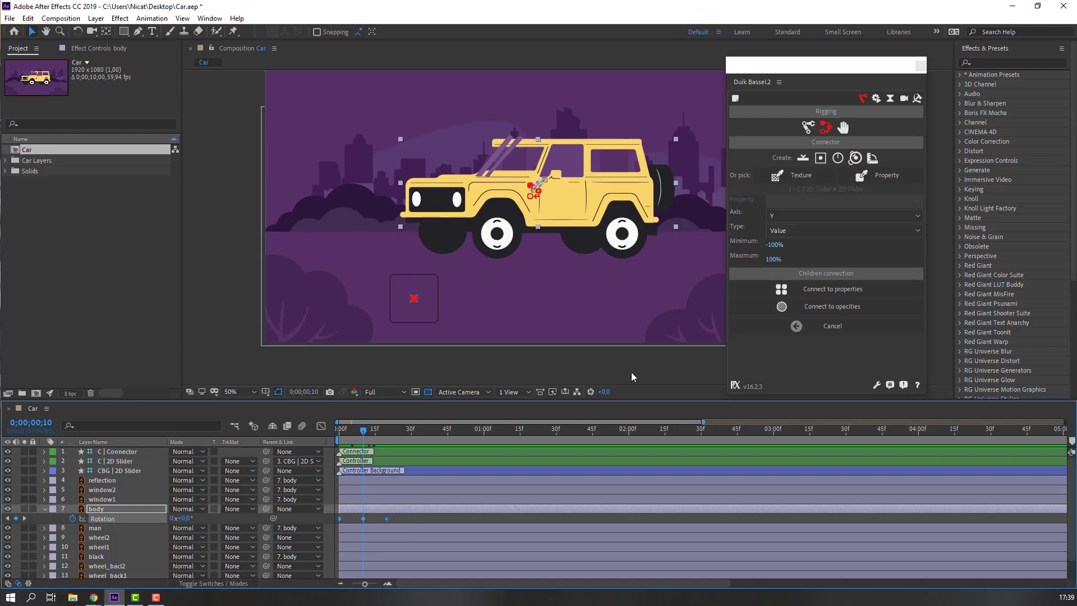
# Create a Duik angle controller and scale its CBG | body background to 136%.
pyautogui.click(837, 160)
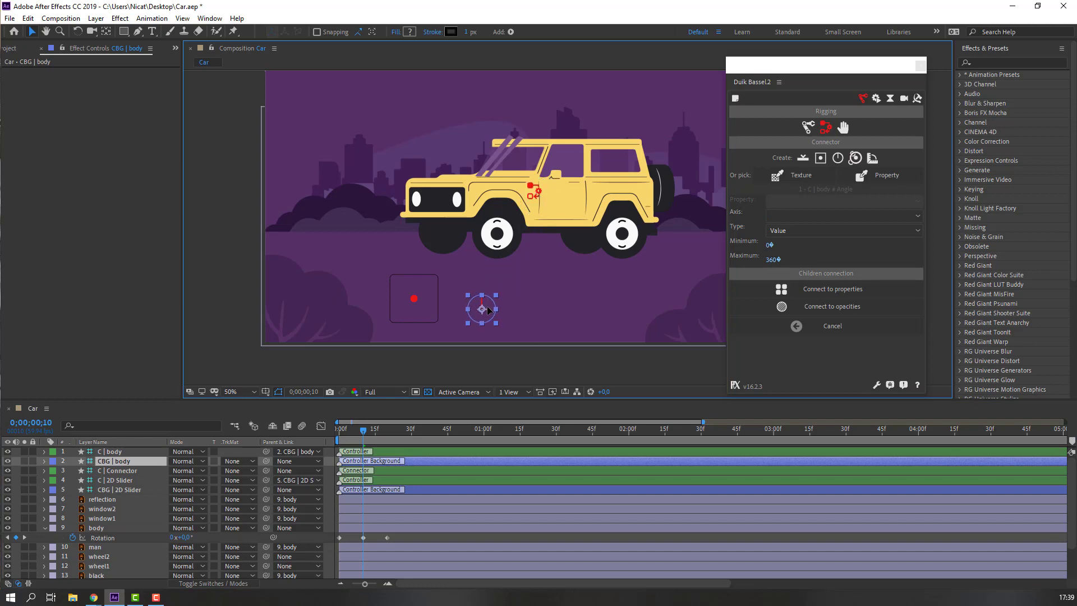
pyautogui.click(128, 470)
pyautogui.click(128, 461)
pyautogui.press('s')
pyautogui.moveTo(187, 476); pyautogui.dragTo(208, 475)
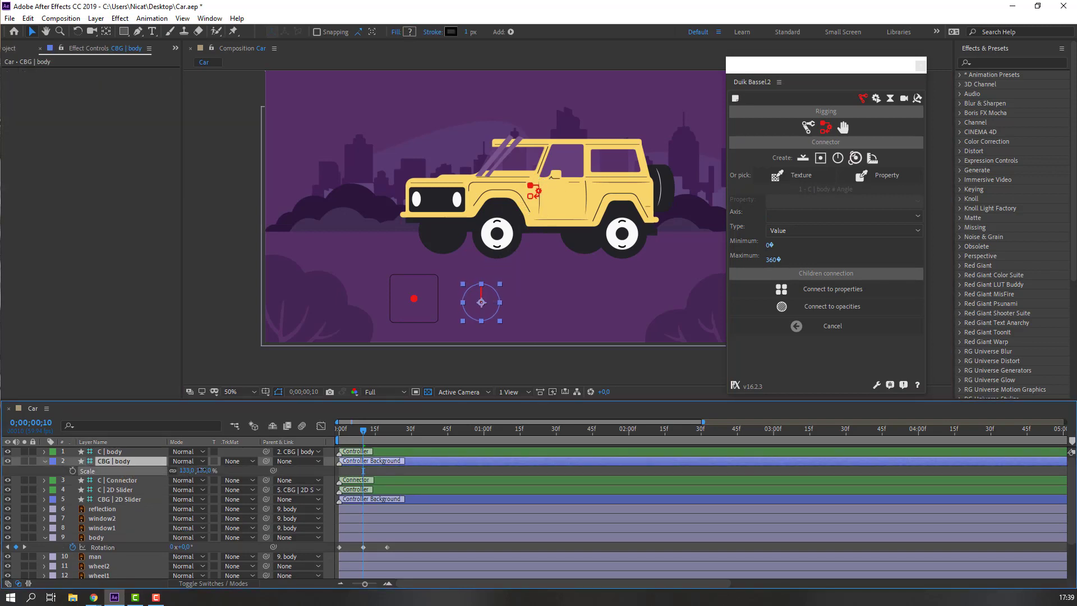
pyautogui.click(46, 462)
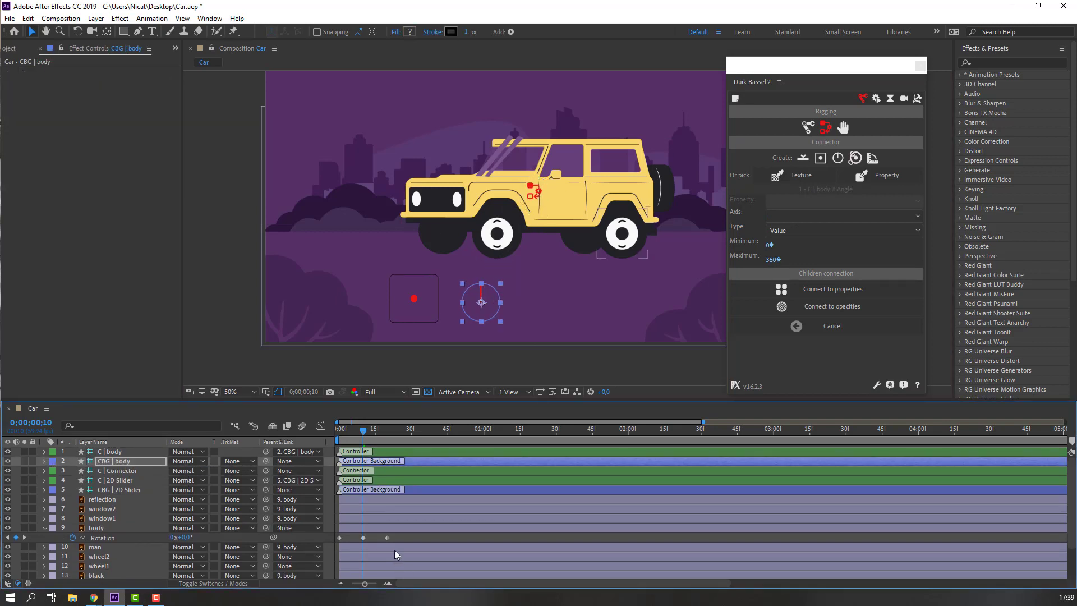
# Connect the body's three Rotation keyframes to the C | body controller and turn it to test.
pyautogui.moveTo(397, 539); pyautogui.dragTo(325, 544)
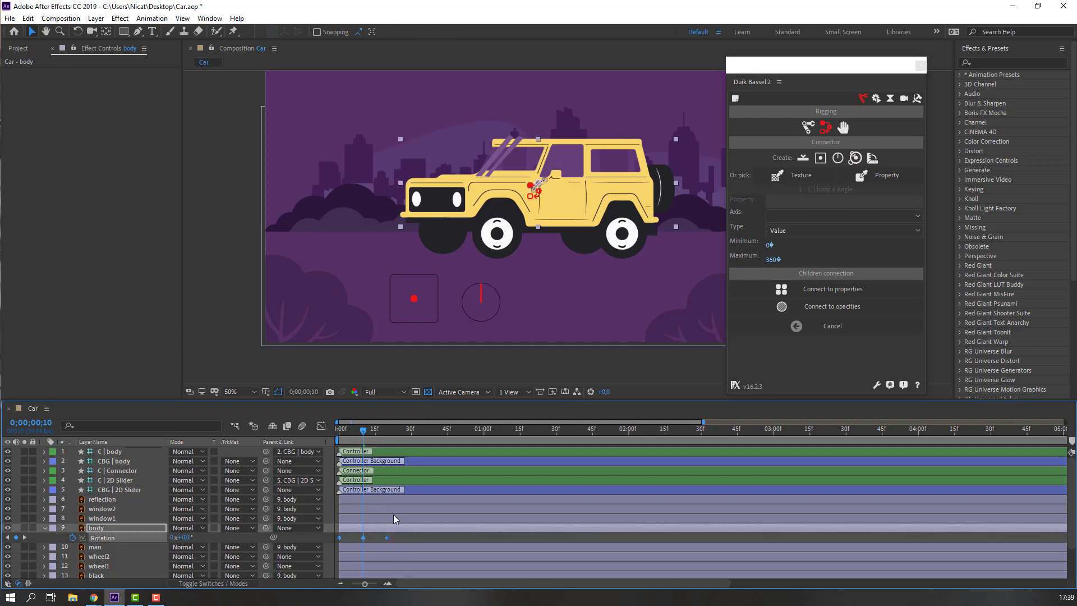
pyautogui.click(837, 294)
pyautogui.click(112, 453)
pyautogui.press('r')
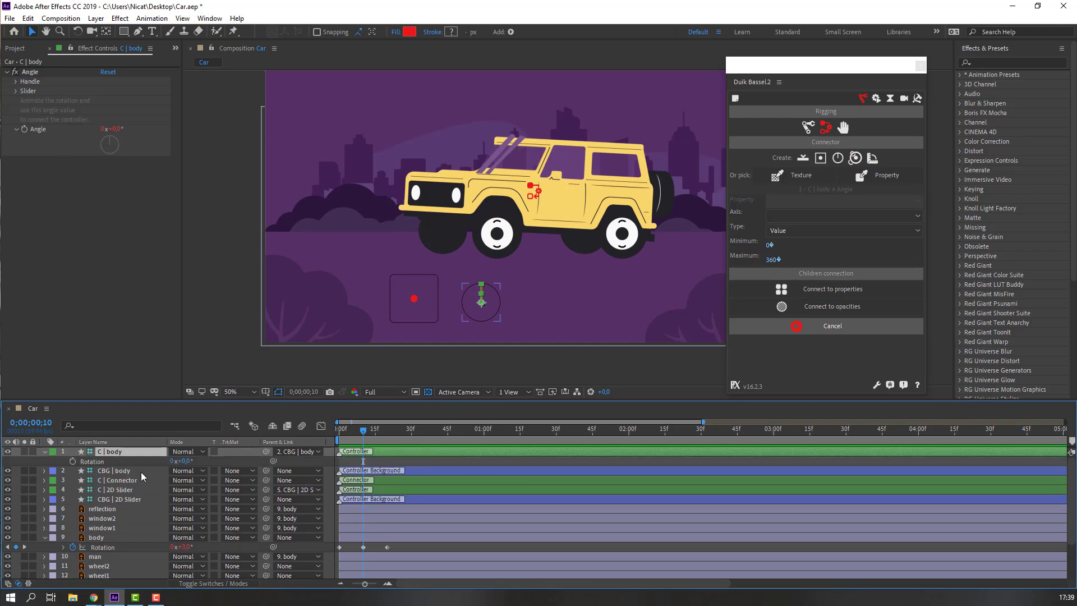
pyautogui.moveTo(190, 460); pyautogui.dragTo(314, 477)
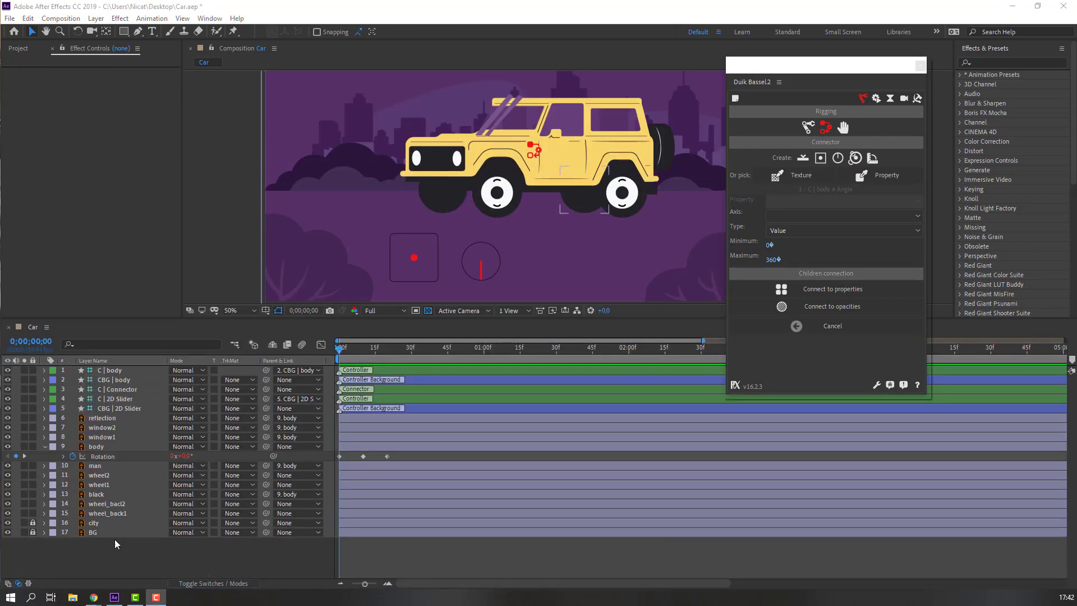
# Add a null object and resize its box to cover the jeep.
pyautogui.rightClick(95, 561)
pyautogui.moveTo(168, 438)
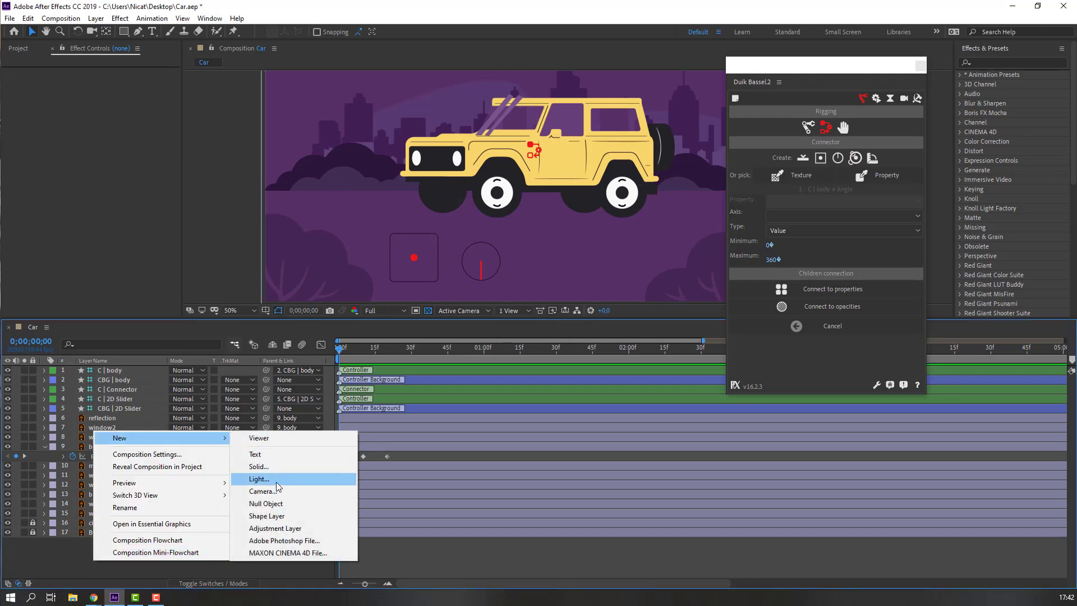
pyautogui.click(280, 504)
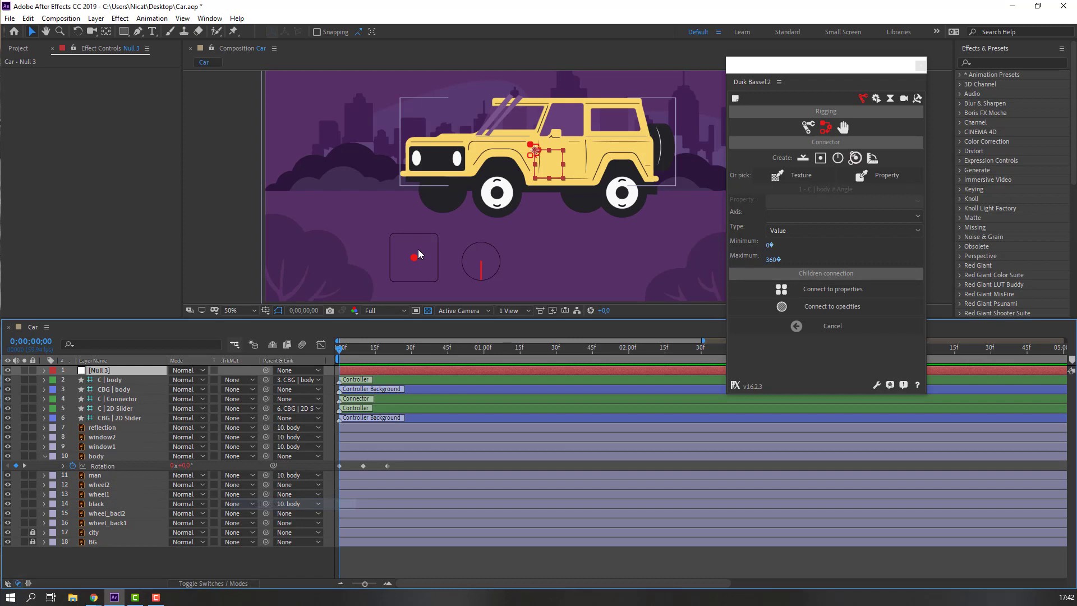
pyautogui.click(106, 32)
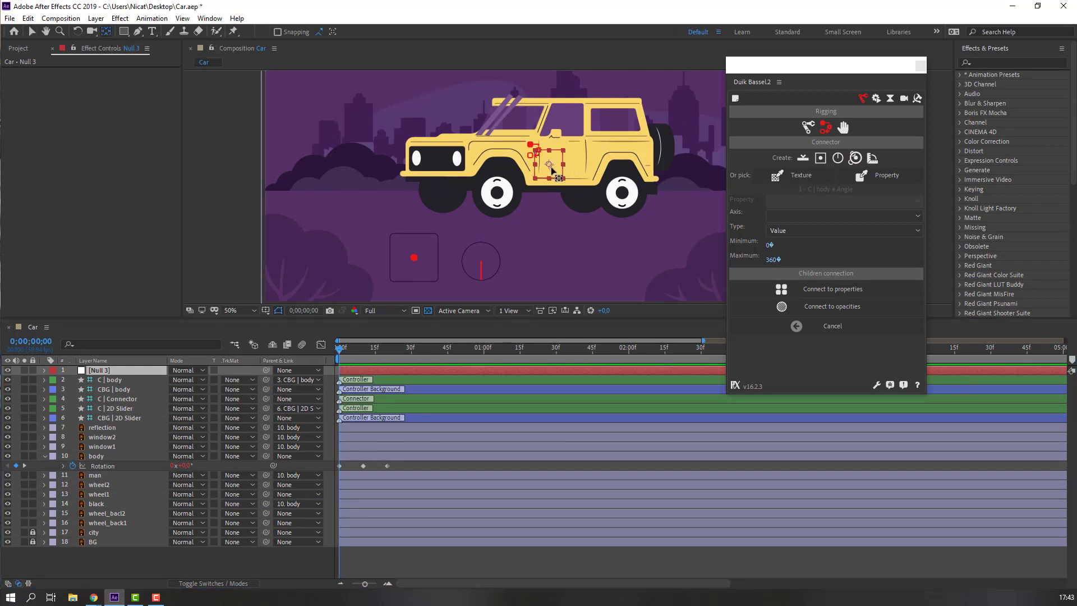
pyautogui.click(32, 32)
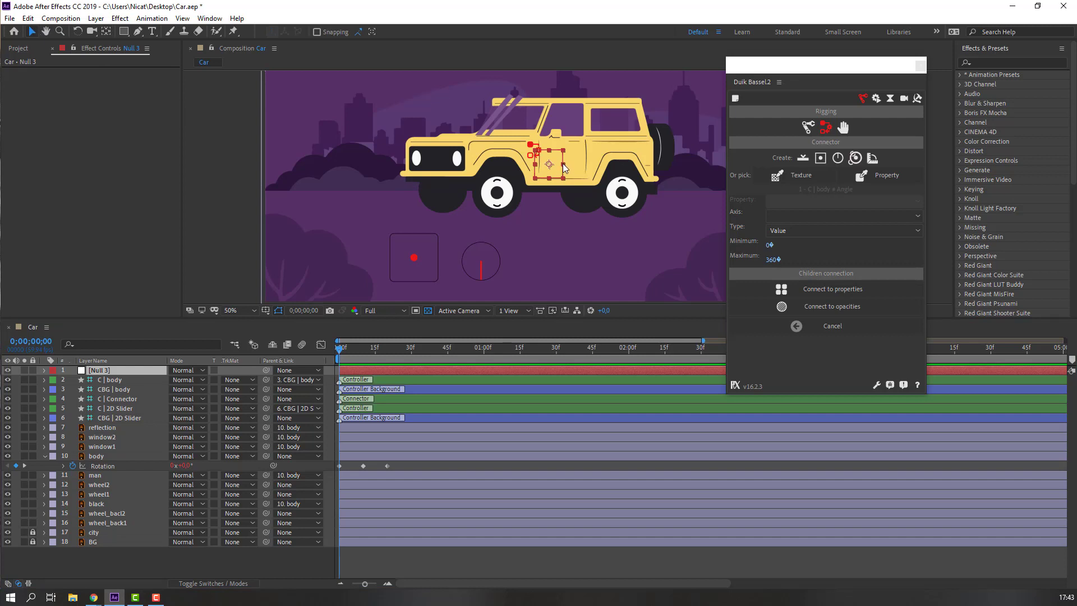
pyautogui.moveTo(563, 164); pyautogui.dragTo(623, 166)
pyautogui.moveTo(550, 150); pyautogui.dragTo(556, 119)
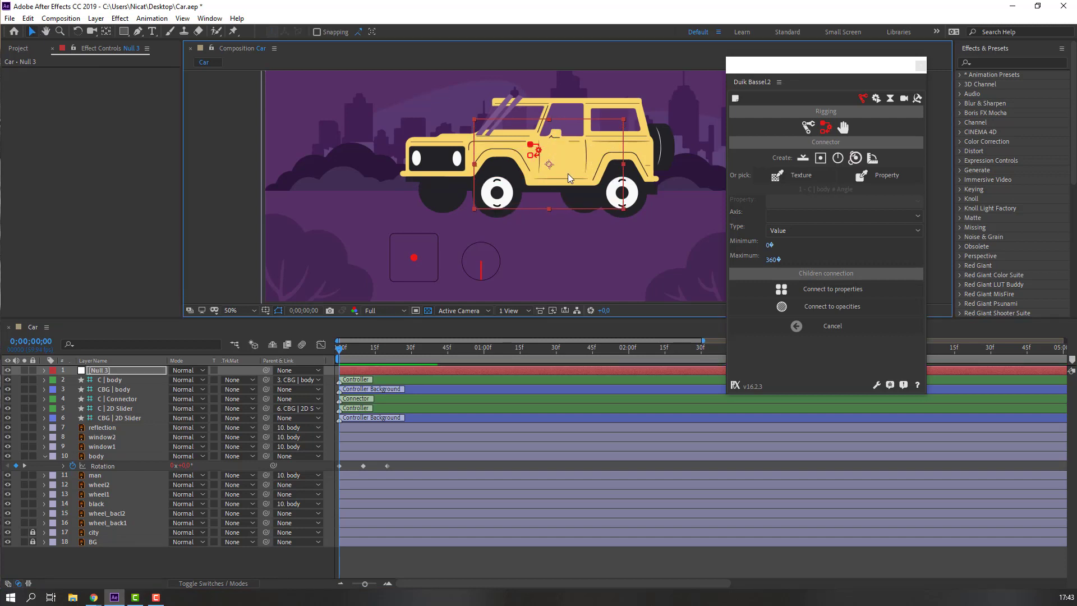
pyautogui.moveTo(567, 173); pyautogui.dragTo(574, 161)
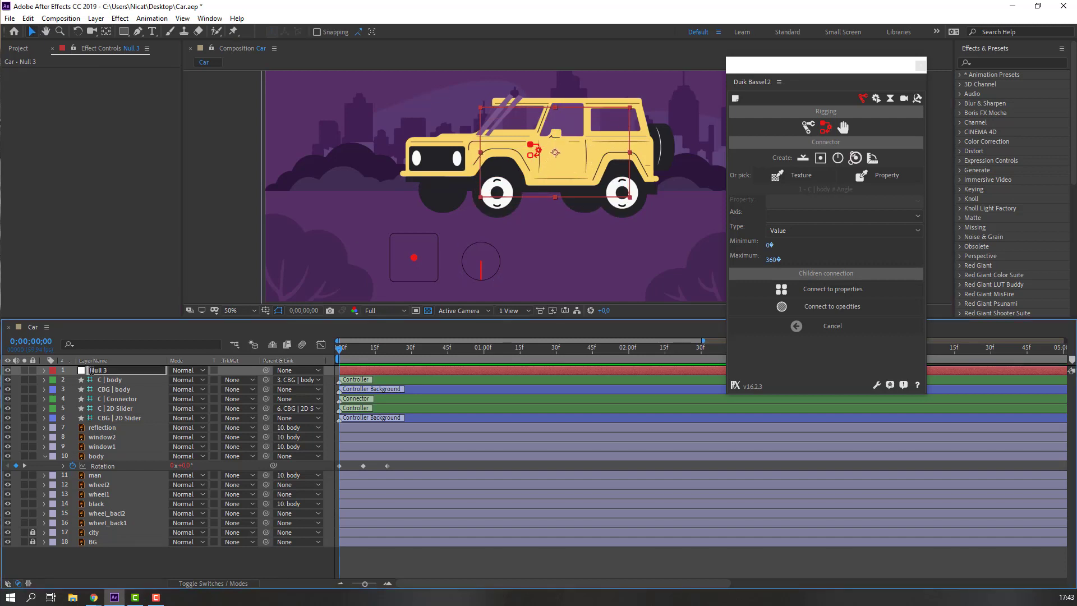
# Rename the null 'Car Control' and parent the body layer to it.
pyautogui.press('Return')
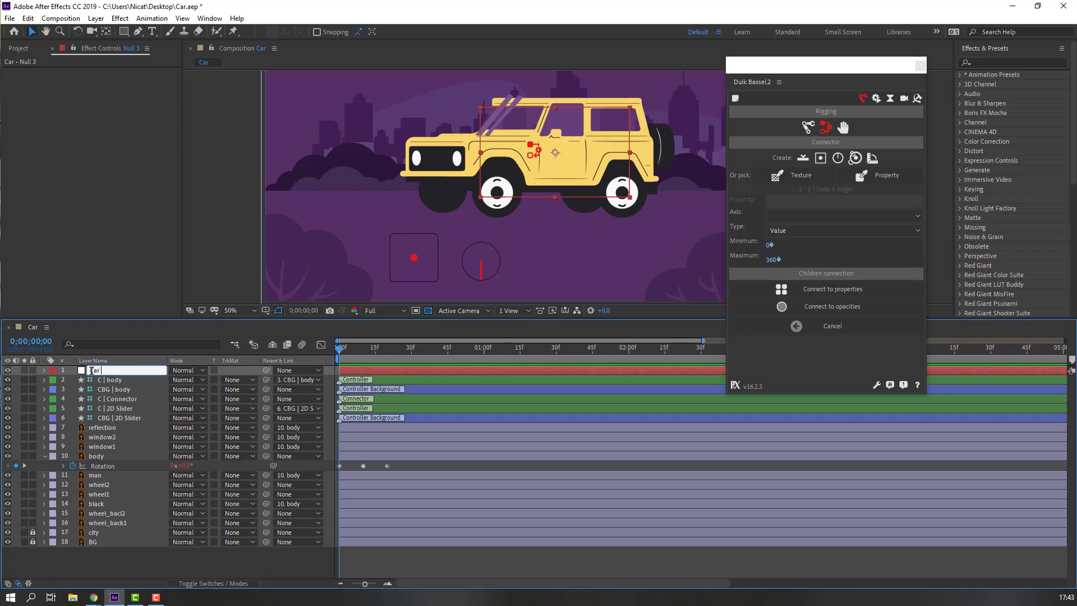
pyautogui.write('Car Control')
pyautogui.press('Return')
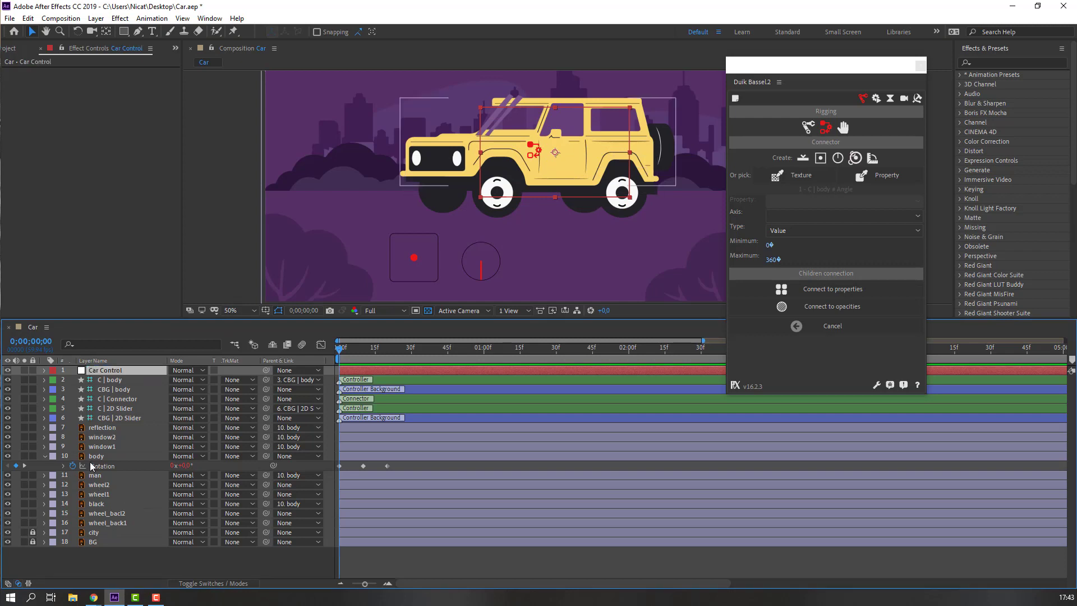
pyautogui.click(95, 456)
pyautogui.moveTo(266, 456); pyautogui.dragTo(93, 372)
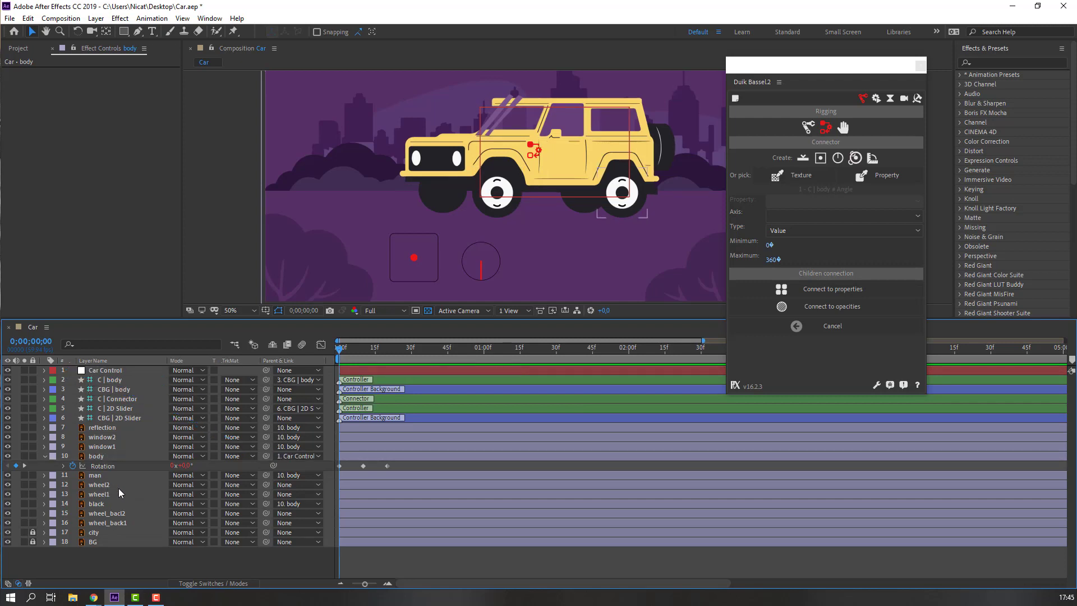
# Show the Rotation property of both wheel2 and wheel1.
pyautogui.click(119, 487)
pyautogui.keyDown('ctrl'); pyautogui.click(102, 495); pyautogui.keyUp('ctrl')
pyautogui.press('r')
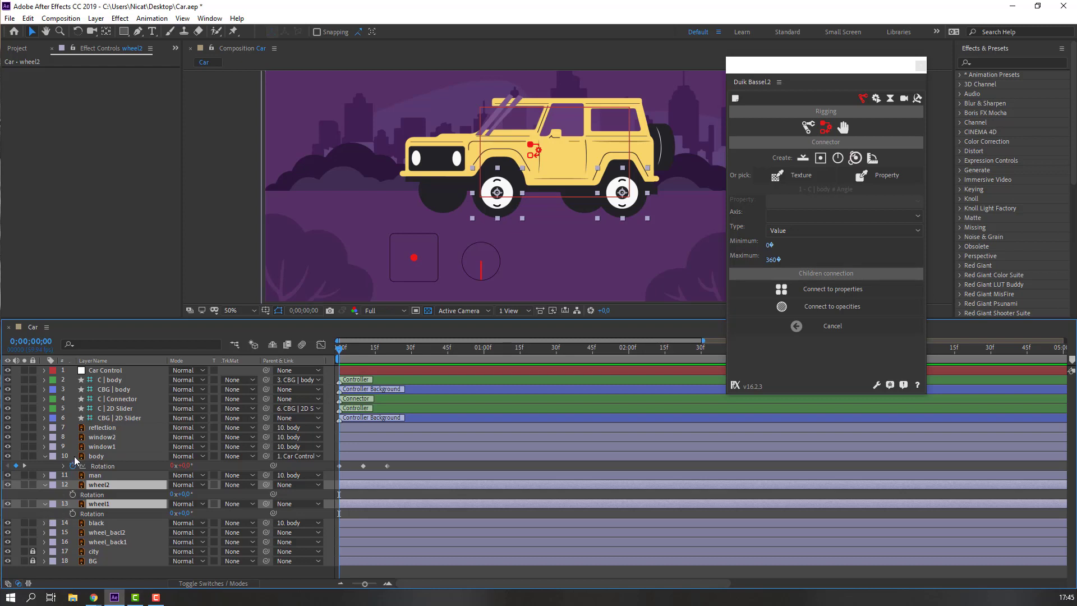
# Add an expression linking wheel2's Rotation to Car Control's X Position.
pyautogui.click(62, 515)
pyautogui.click(102, 371)
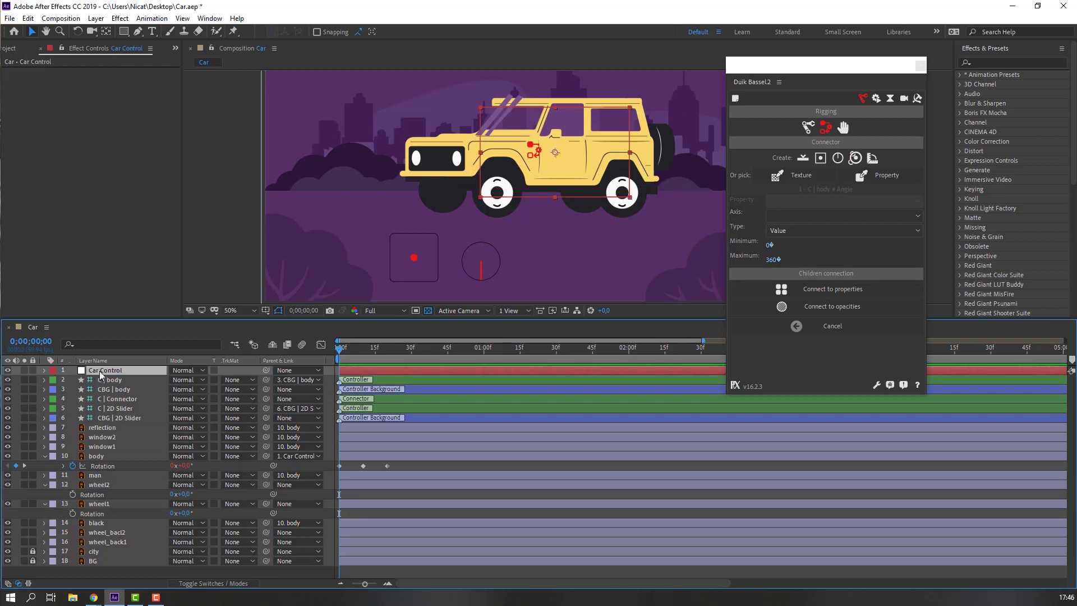
pyautogui.press('p')
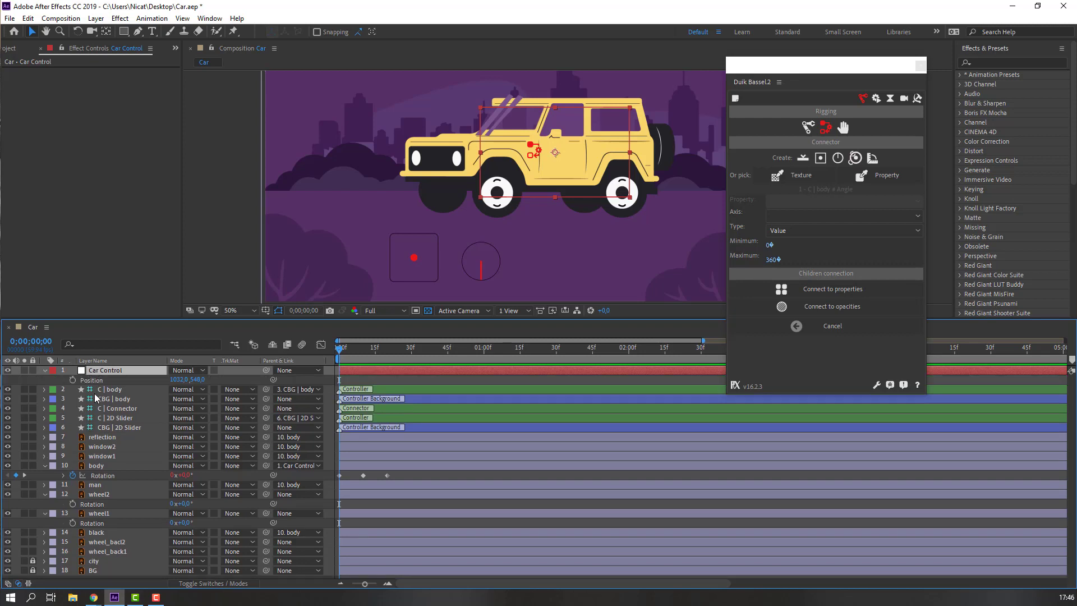
pyautogui.click(123, 506)
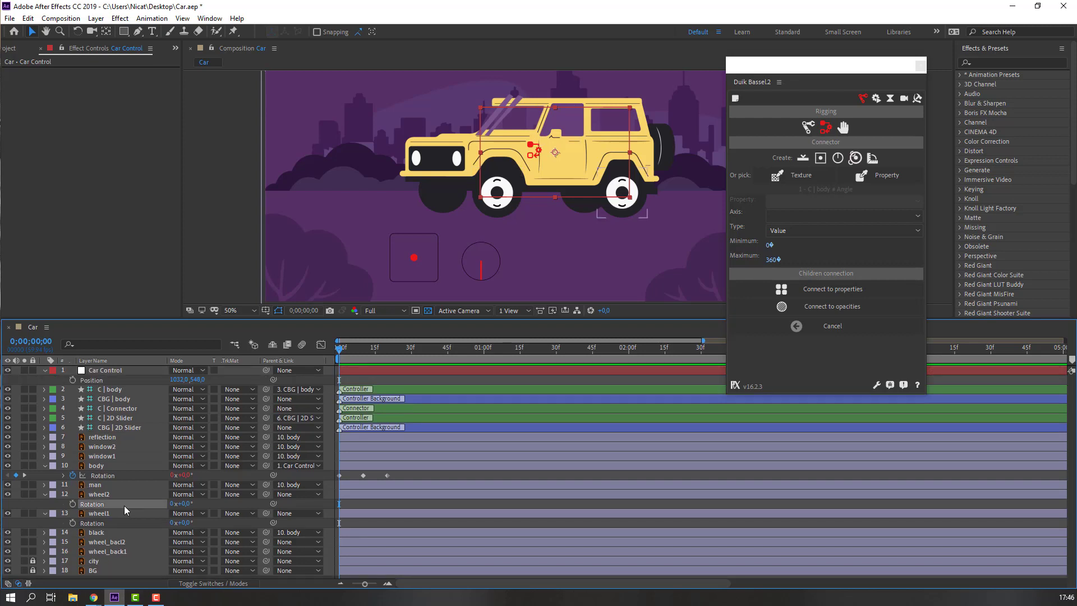
pyautogui.click(66, 506)
pyautogui.keyDown('alt'); pyautogui.click(73, 505); pyautogui.keyUp('alt')
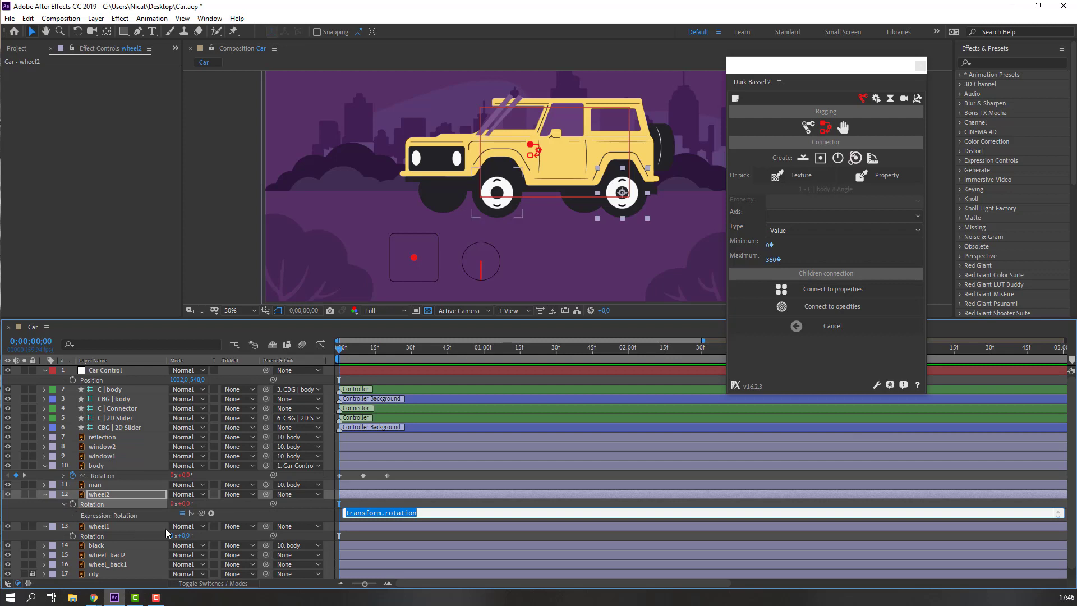
pyautogui.moveTo(202, 513); pyautogui.dragTo(96, 387)
pyautogui.click(53, 513)
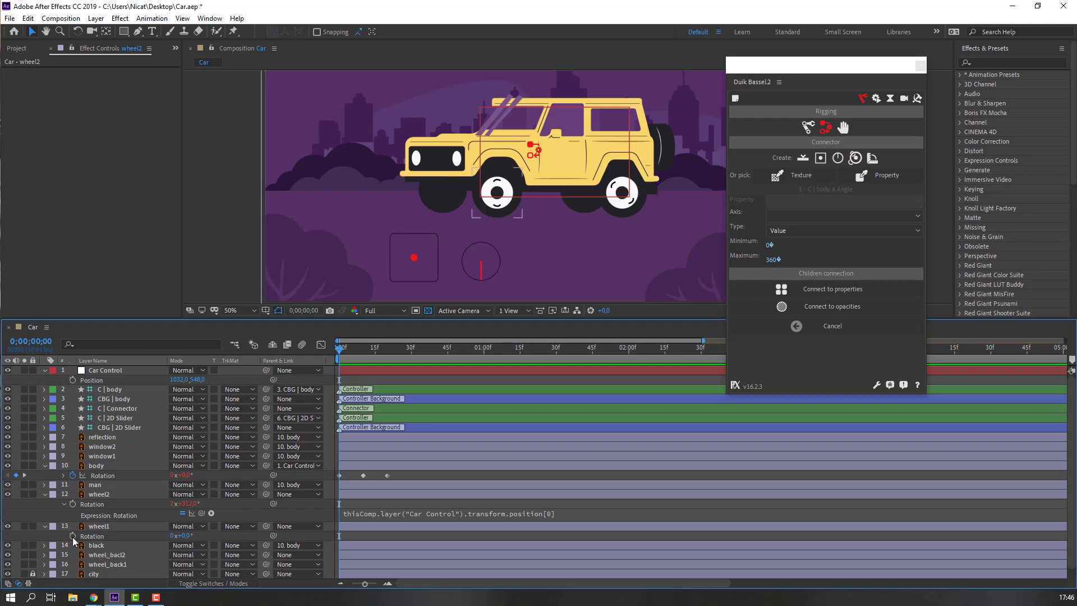
# Link wheel1's Rotation to Car Control's X Position too, then slide the null to test.
pyautogui.keyDown('alt'); pyautogui.click(73, 536); pyautogui.keyUp('alt')
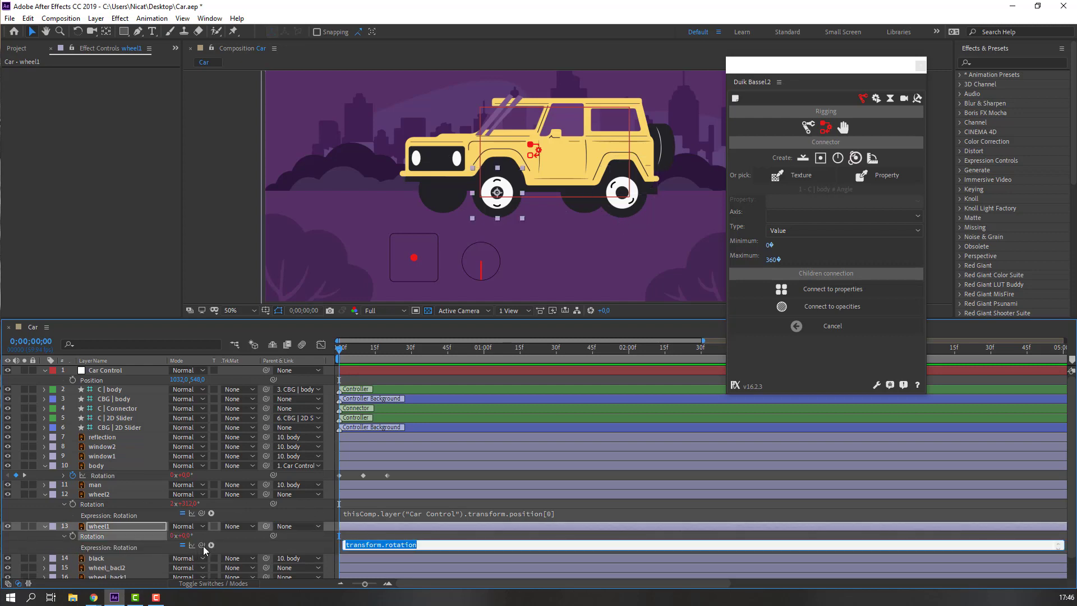
pyautogui.moveTo(201, 544); pyautogui.dragTo(94, 383)
pyautogui.click(56, 385)
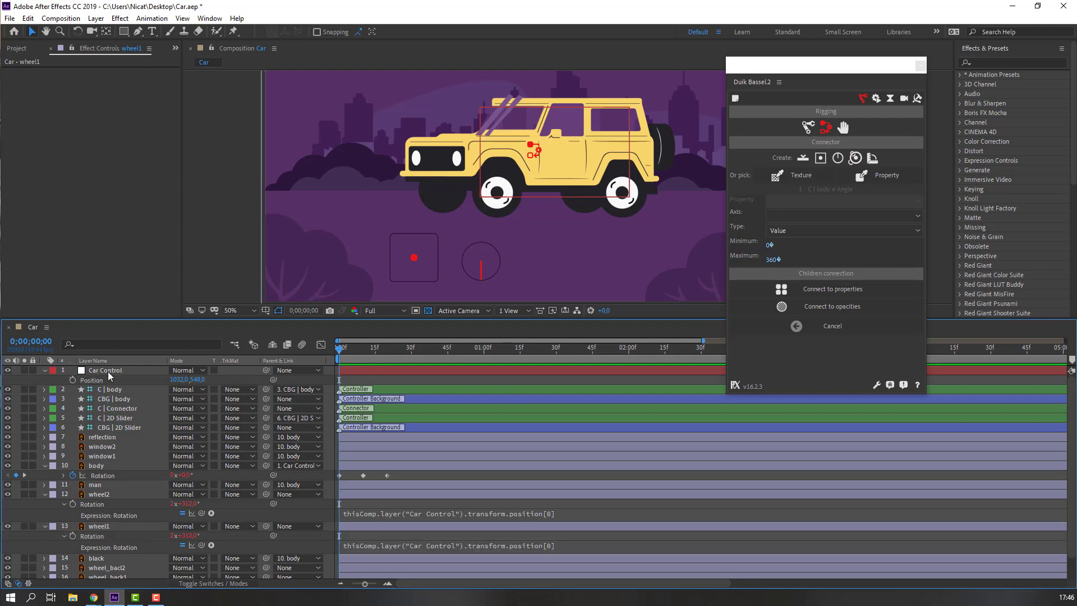
pyautogui.click(108, 371)
pyautogui.moveTo(179, 380); pyautogui.dragTo(227, 379)
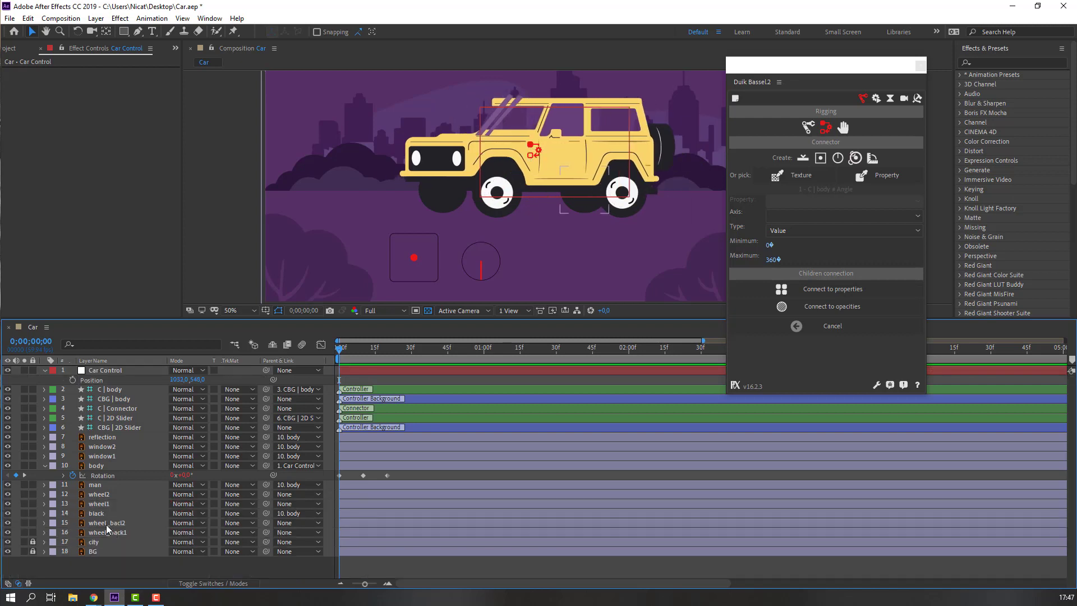
# Parent wheel2, wheel1, wheel_bacl2 and wheel_back1 to the black layer.
pyautogui.click(99, 494)
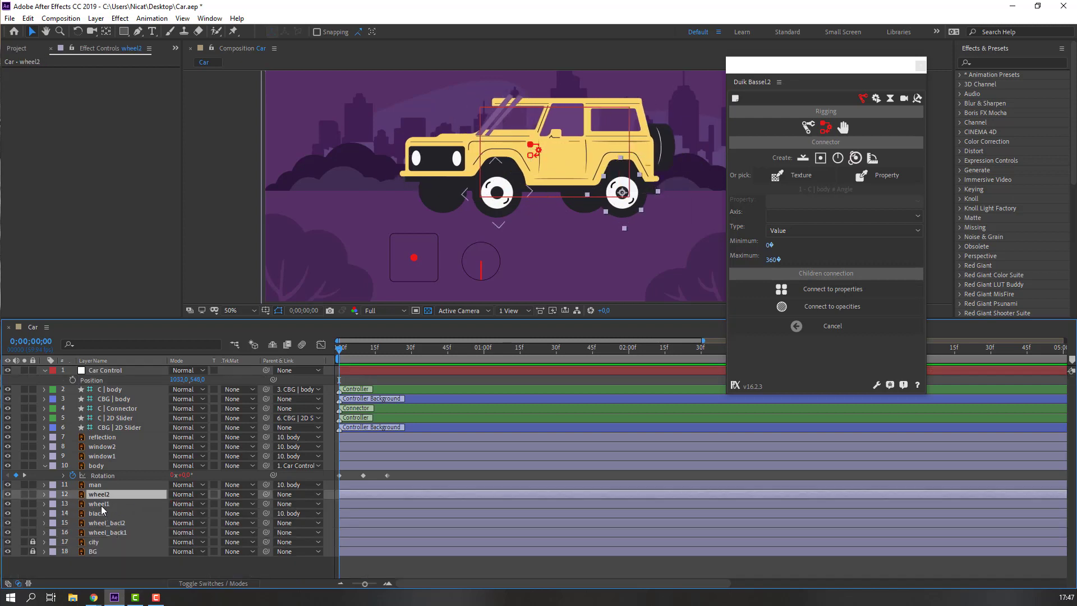
pyautogui.keyDown('ctrl'); pyautogui.click(100, 504); pyautogui.keyUp('ctrl')
pyautogui.keyDown('ctrl'); pyautogui.click(112, 524); pyautogui.keyUp('ctrl')
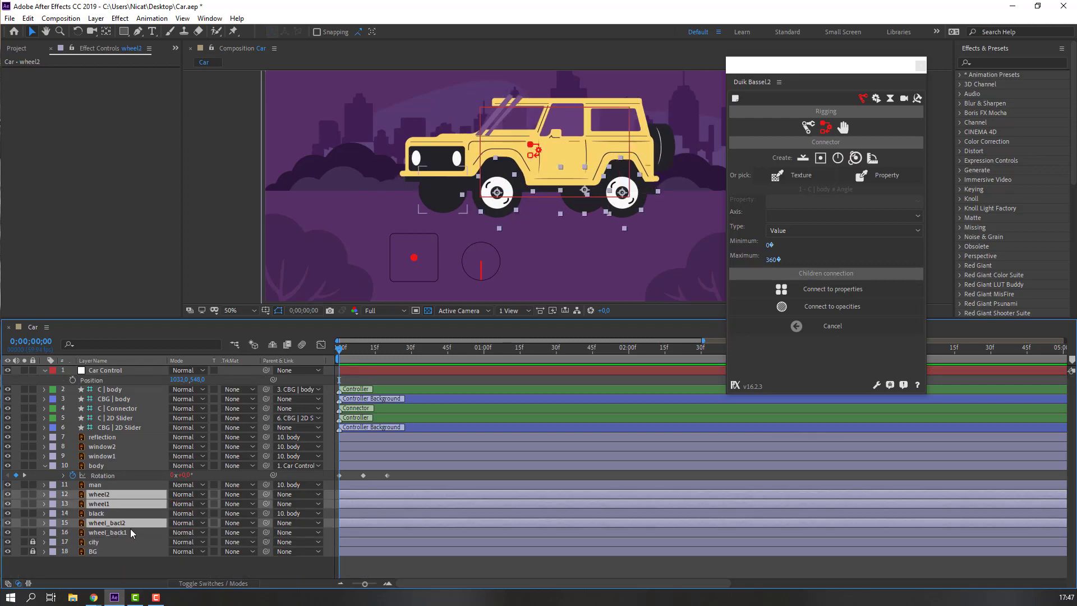
pyautogui.keyDown('ctrl'); pyautogui.click(112, 532); pyautogui.keyUp('ctrl')
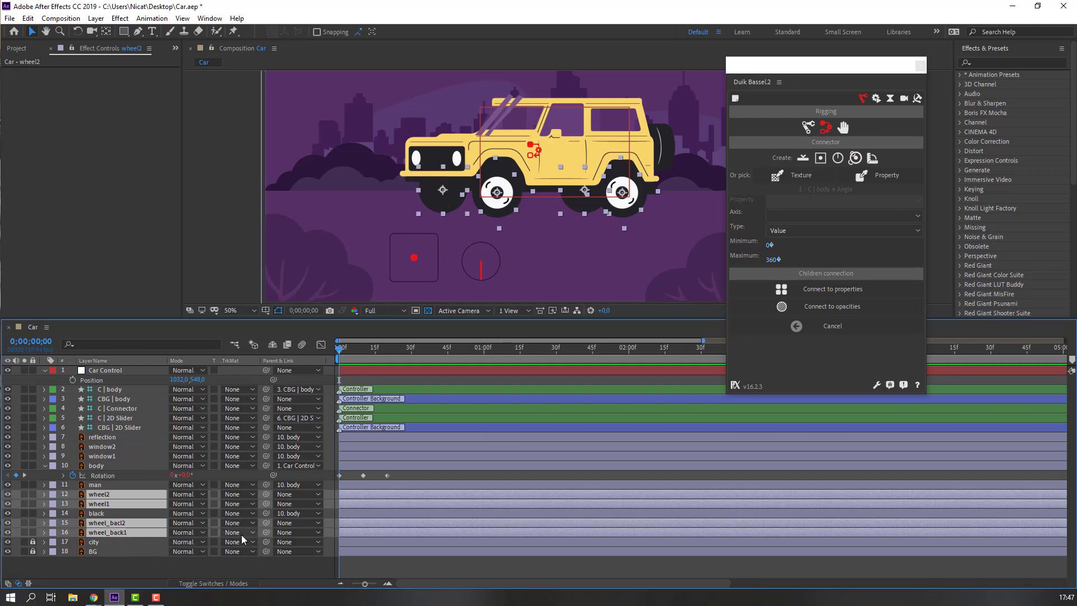
pyautogui.moveTo(266, 523); pyautogui.dragTo(100, 514)
# Test the rig by dragging Car Control's position left, then select window2.
pyautogui.click(138, 570)
pyautogui.click(103, 372)
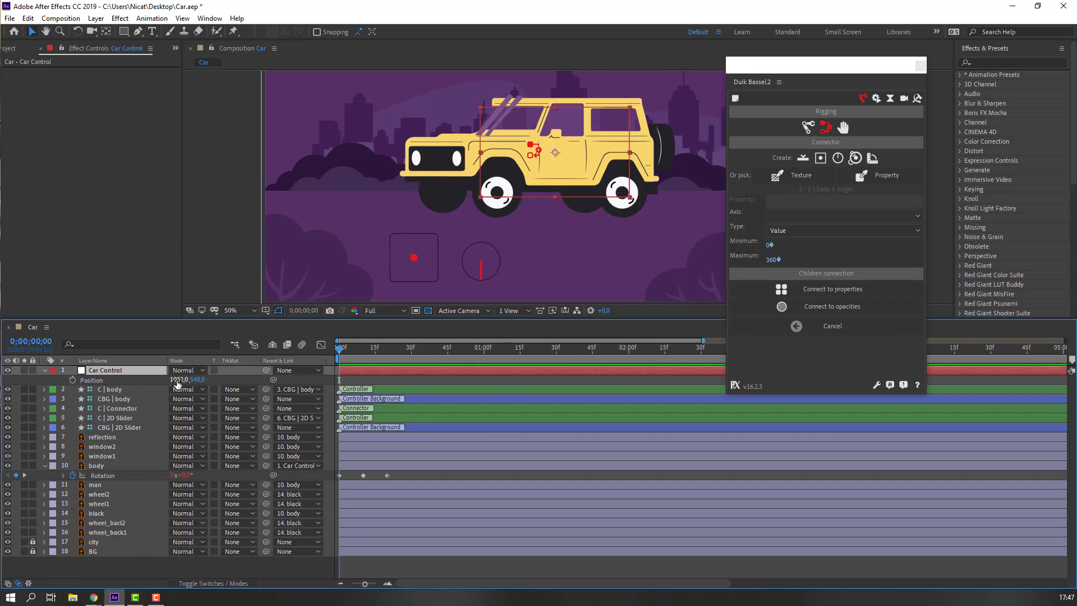
pyautogui.moveTo(176, 380); pyautogui.dragTo(4, 380)
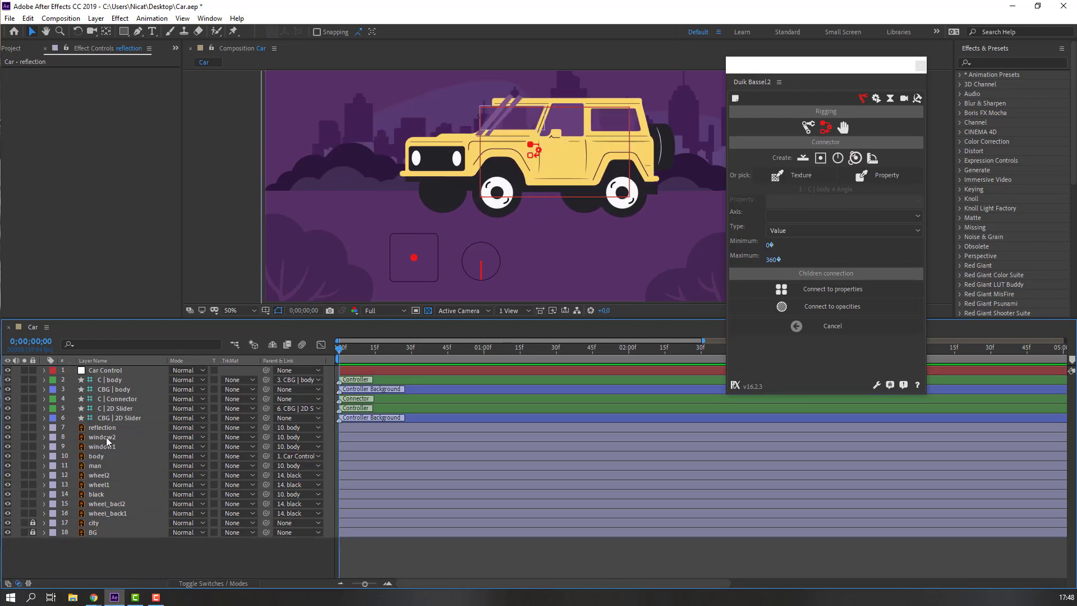
pyautogui.click(106, 437)
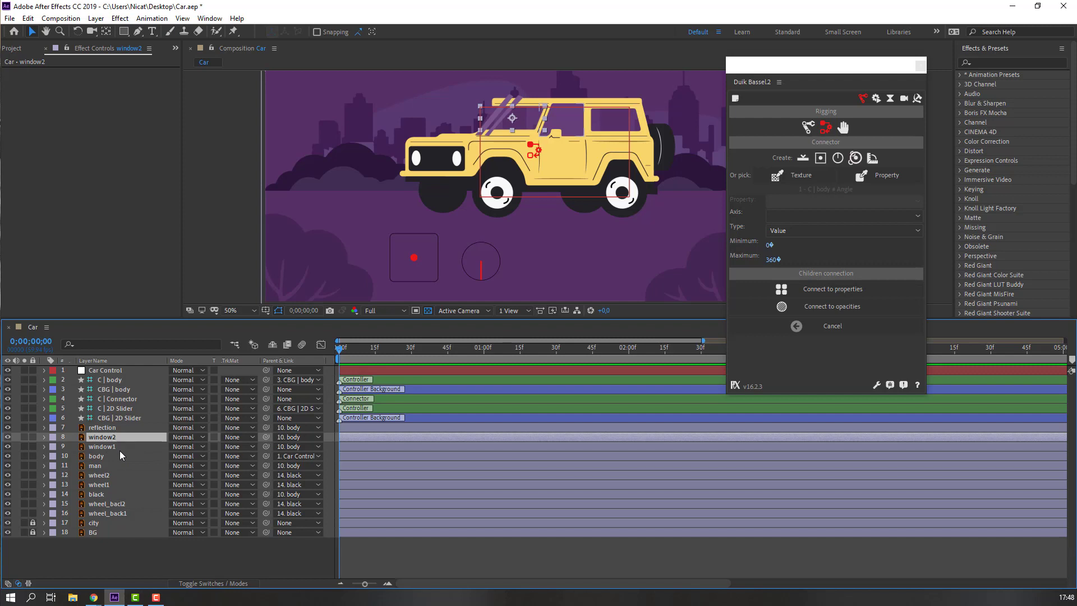
# Duplicate window2 as window3 and move the reflection layer directly beneath it.
pyautogui.hotkey('ctrl', 'd')
pyautogui.click(105, 428)
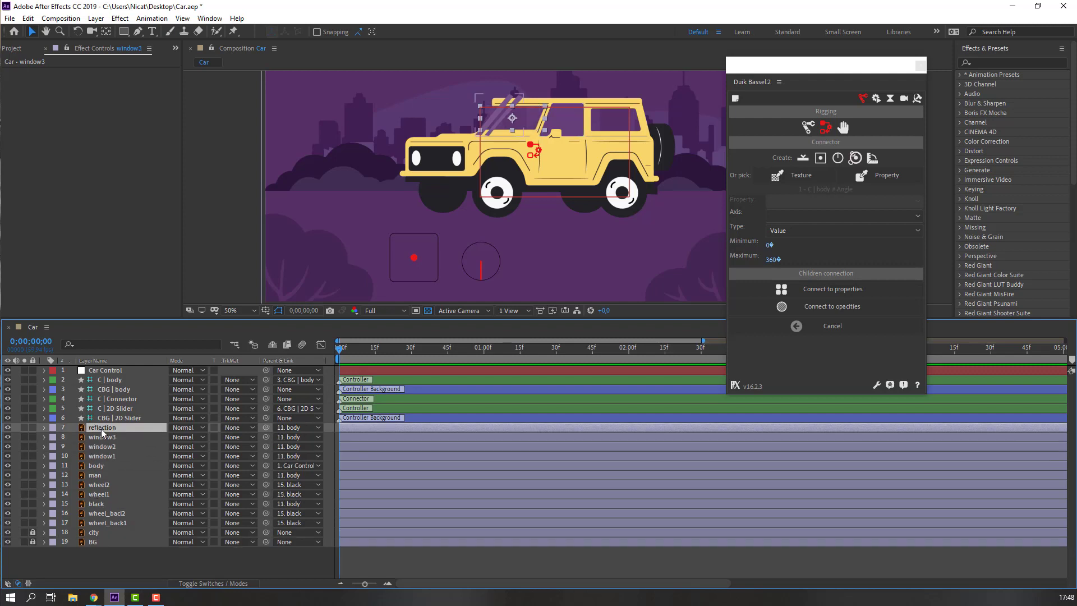
pyautogui.moveTo(105, 430); pyautogui.dragTo(115, 444)
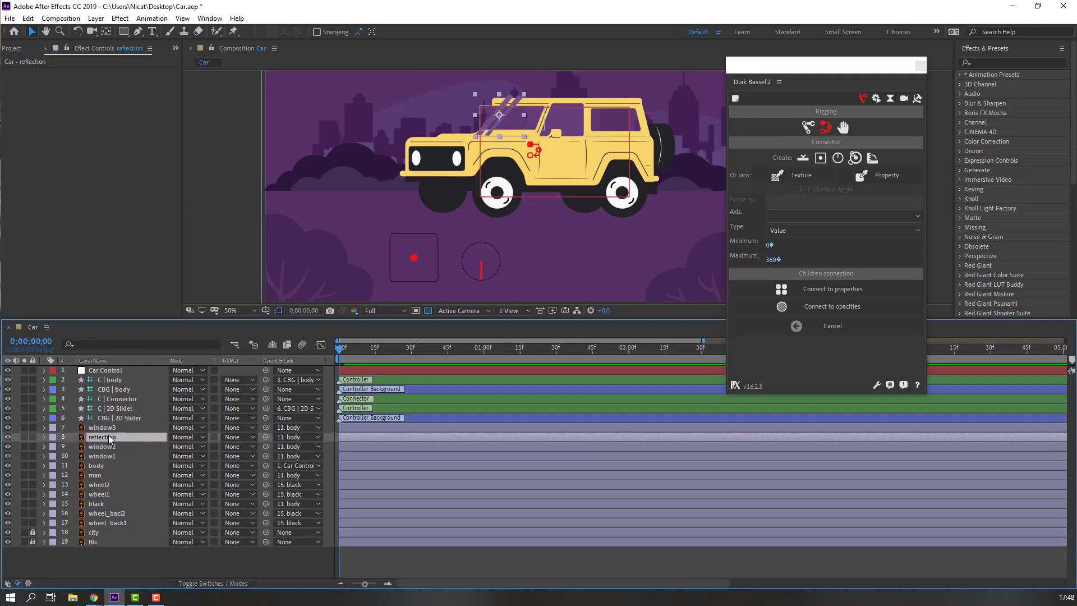
pyautogui.scroll(2, 357, 260)
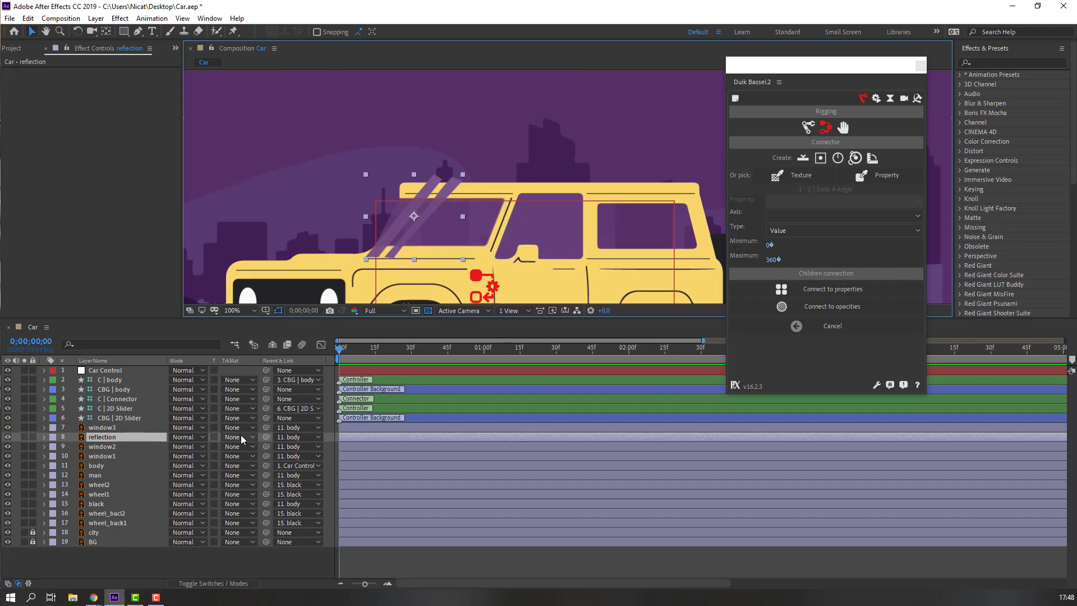
# Reveal the mode and track matte columns and open the reflection's TrkMat choices.
pyautogui.click(199, 584)
pyautogui.click(199, 584)
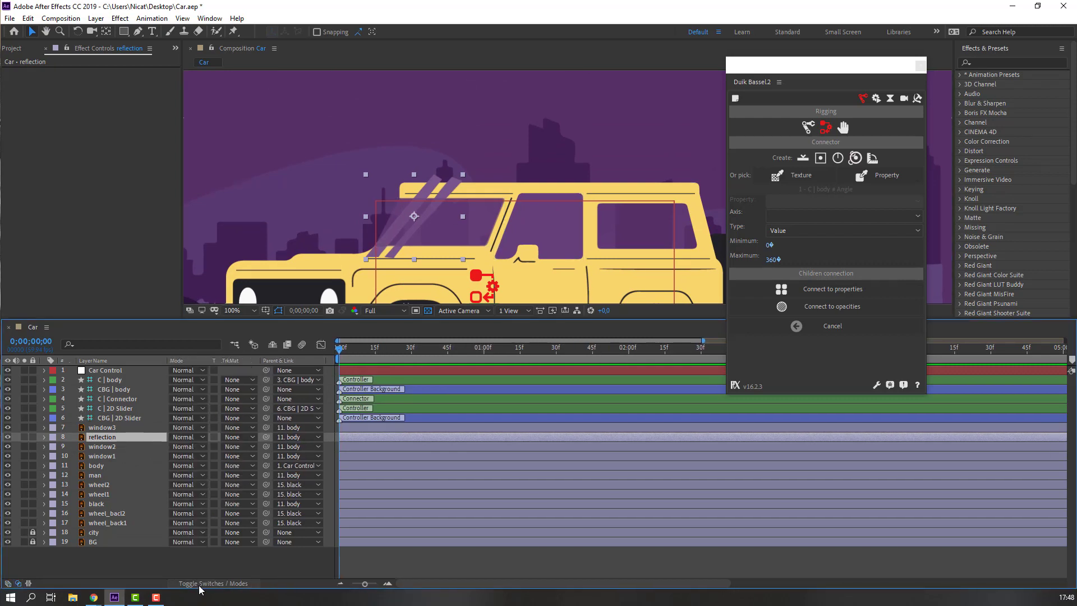
pyautogui.click(234, 437)
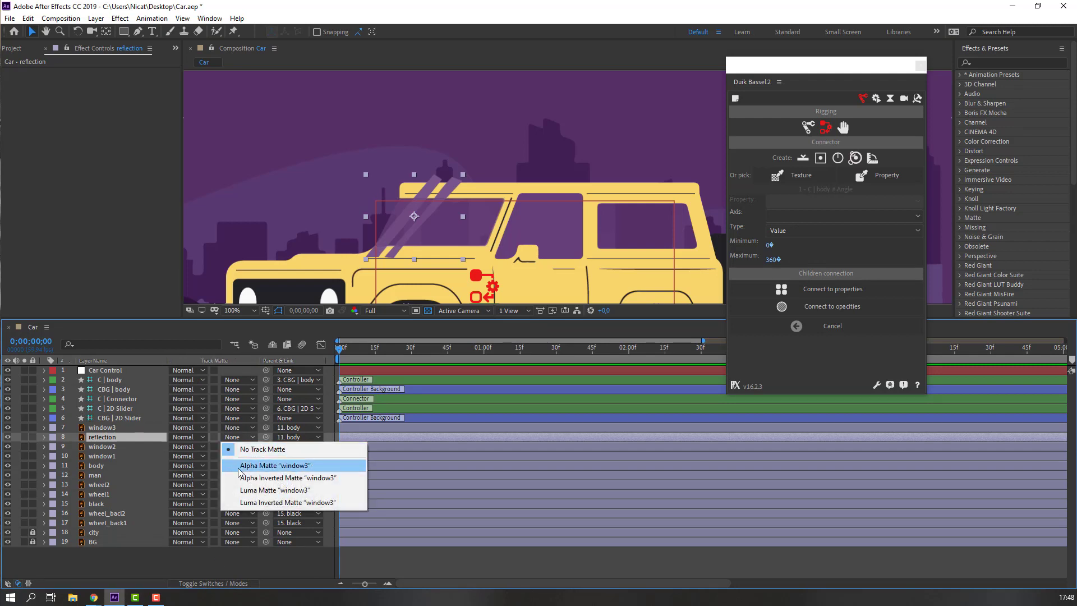
# Set the reflection's track matte to Alpha Matte window3 and nudge it slightly left.
pyautogui.click(275, 465)
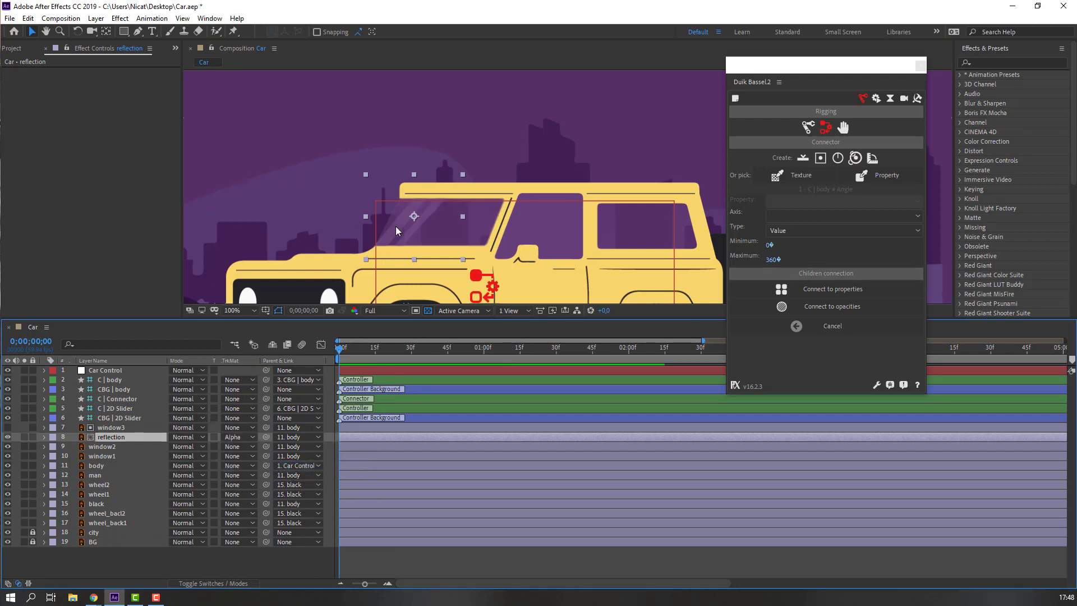
pyautogui.moveTo(398, 218); pyautogui.dragTo(369, 203)
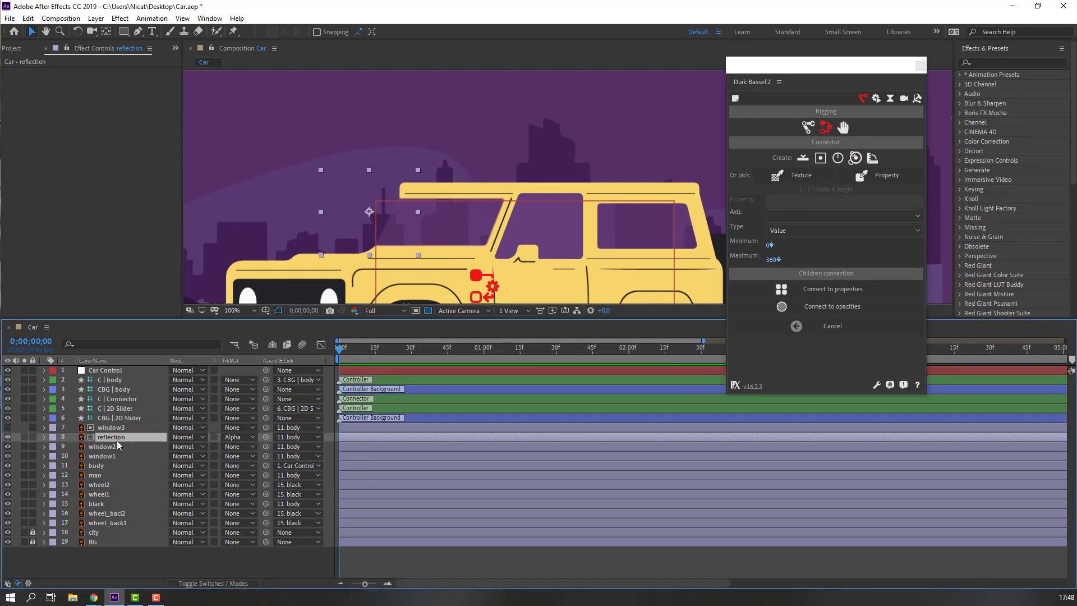
pyautogui.press('p')
# Keyframe the reflection's Position sliding across the window from frame 0 to 10, then create a Duik slider controller.
pyautogui.click(73, 446)
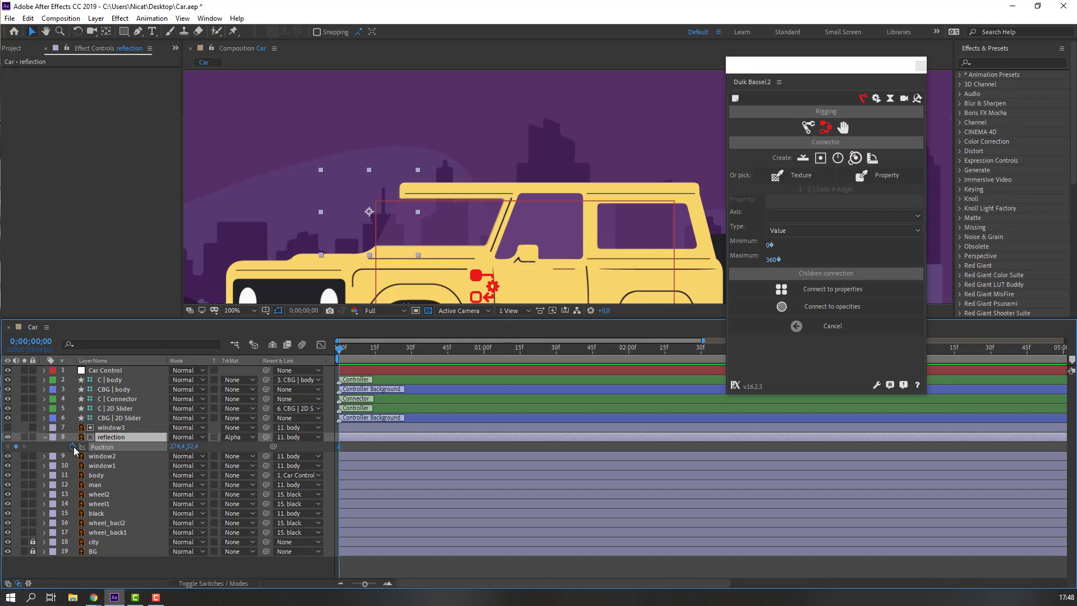
pyautogui.hotkey('shift', 'pagedown')
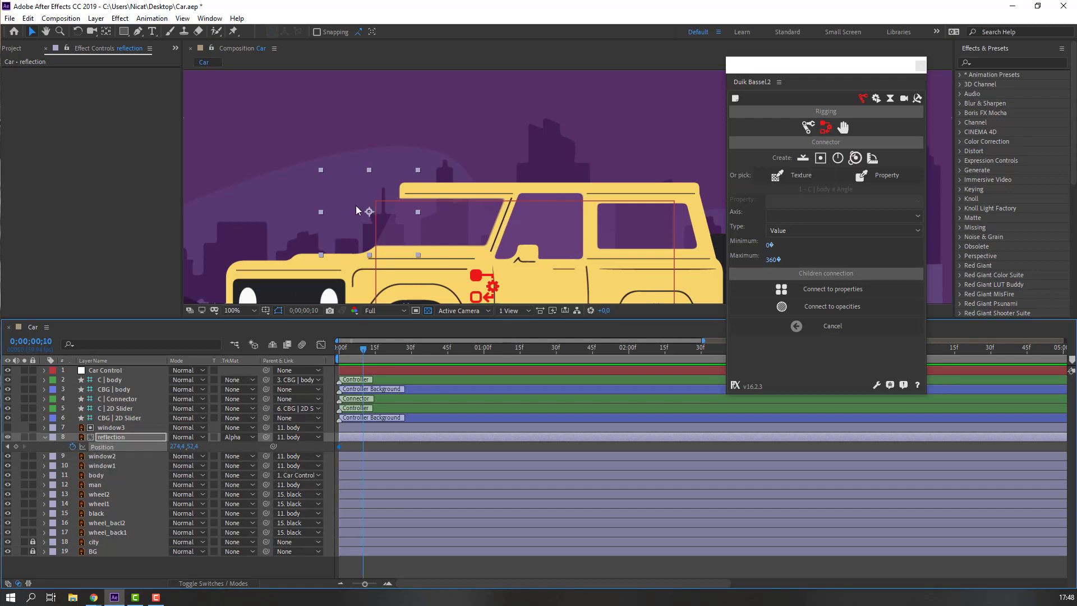
pyautogui.moveTo(365, 253); pyautogui.dragTo(475, 232)
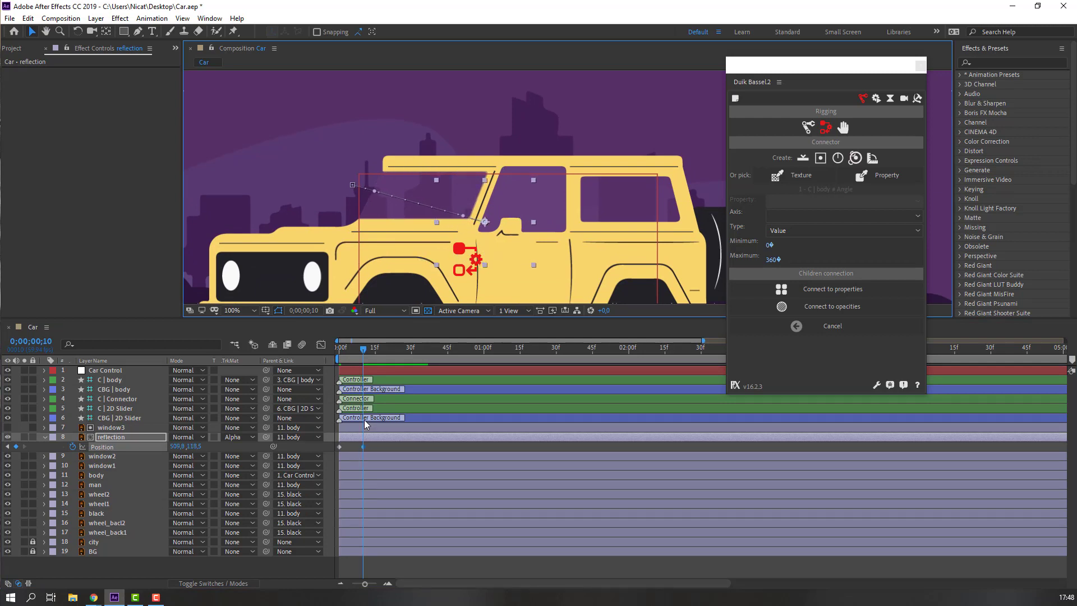
pyautogui.moveTo(362, 353); pyautogui.dragTo(324, 354)
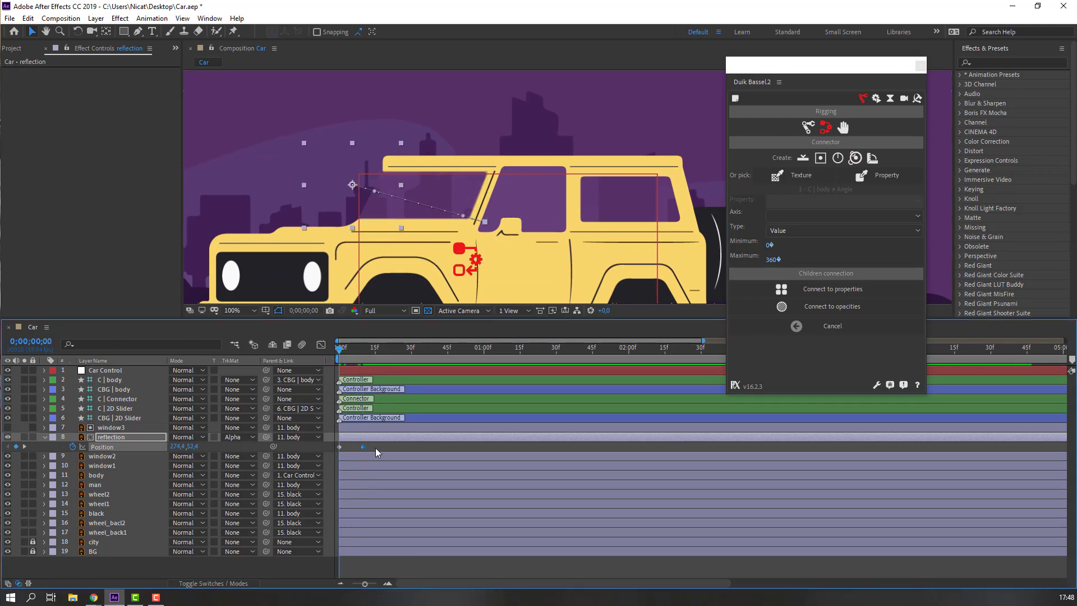
pyautogui.moveTo(376, 448); pyautogui.dragTo(336, 453)
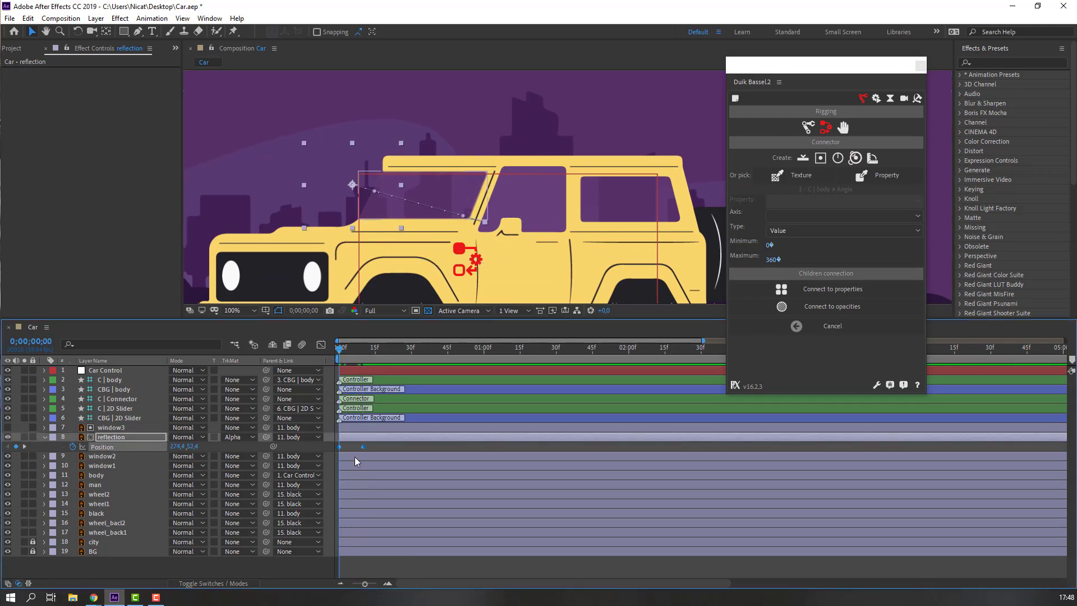
pyautogui.click(802, 159)
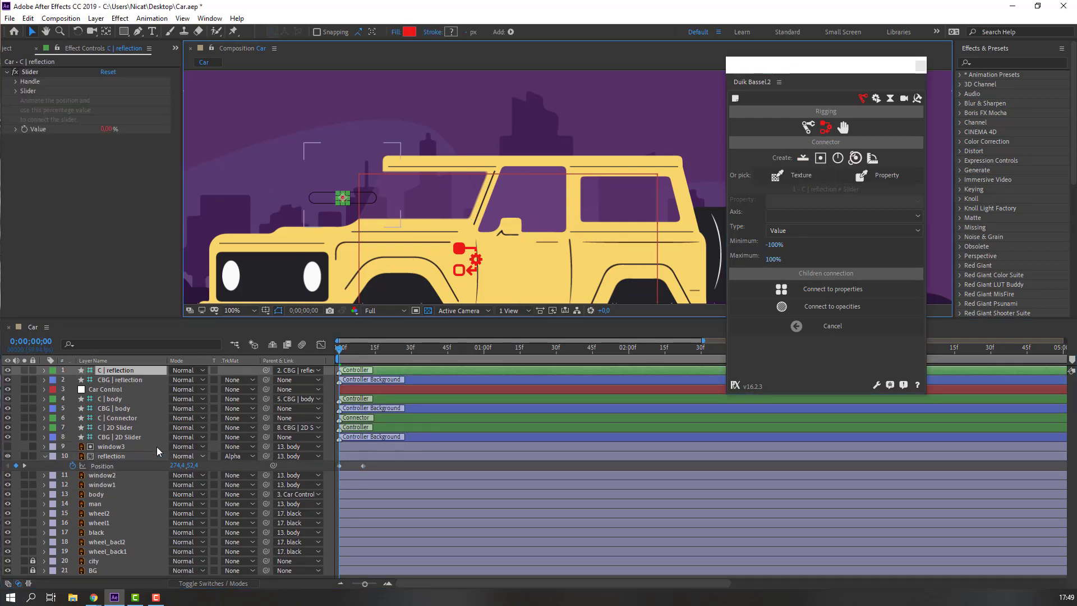
# Scale the CBG | reflection slider background to 216% and place it below the car beside the other controllers.
pyautogui.click(119, 380)
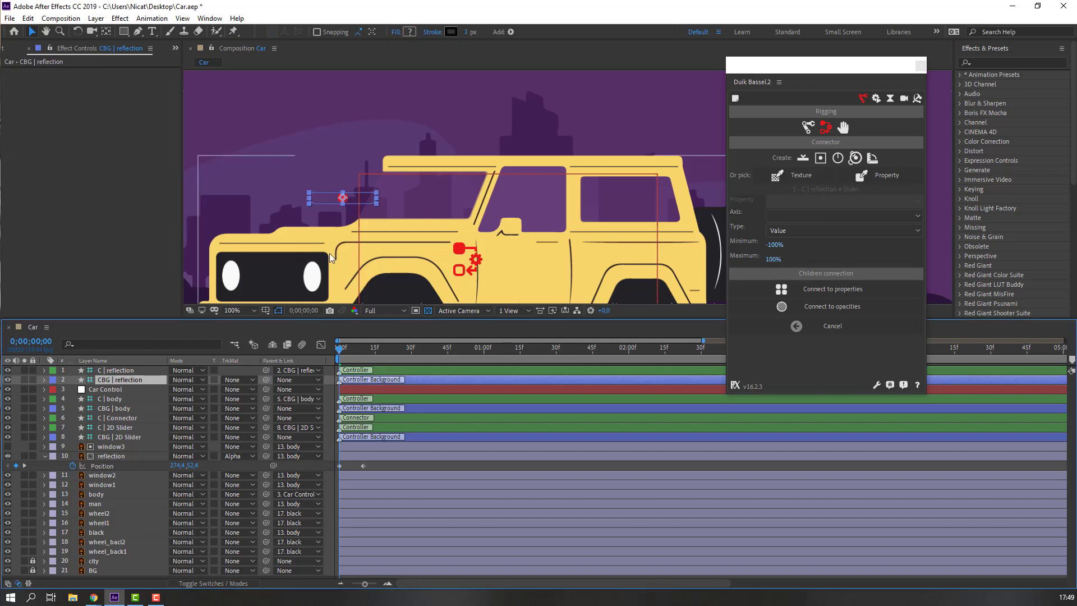
pyautogui.moveTo(329, 253); pyautogui.dragTo(318, 207)
pyautogui.press(',')
pyautogui.press('s')
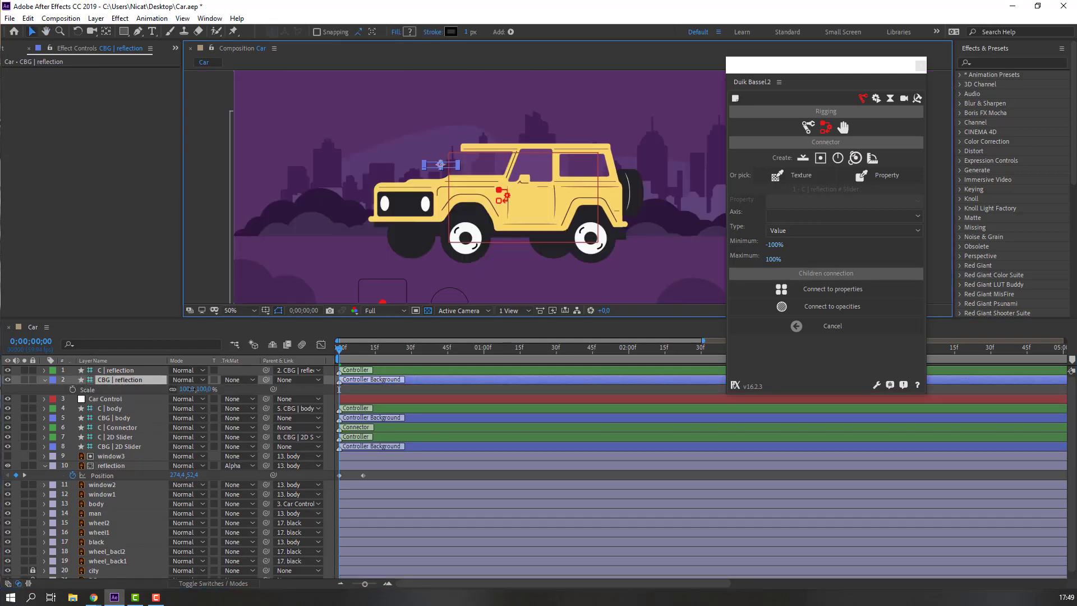
pyautogui.moveTo(218, 388); pyautogui.dragTo(250, 388)
pyautogui.moveTo(459, 179); pyautogui.dragTo(485, 242)
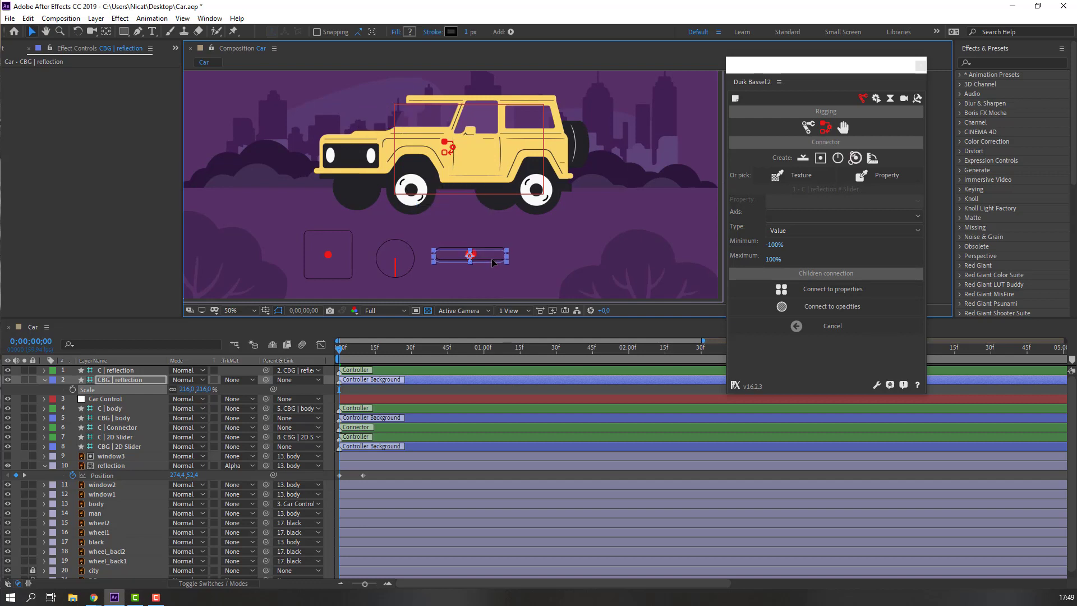
pyautogui.click(44, 380)
# Connect the reflection's two Position keyframes to the slider and drag its handle to test.
pyautogui.moveTo(385, 467); pyautogui.dragTo(324, 477)
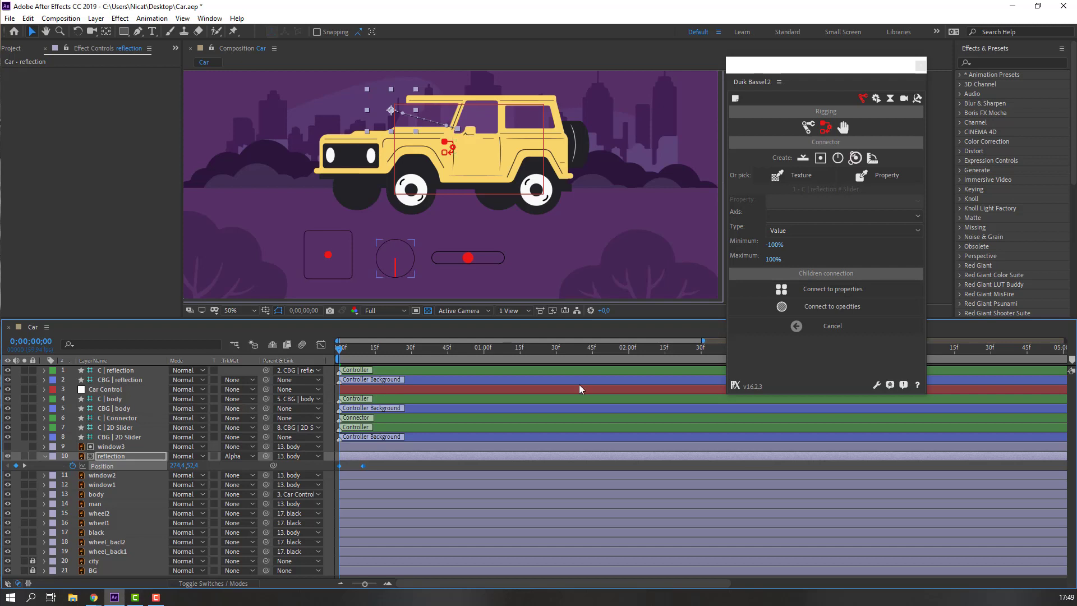
pyautogui.click(841, 299)
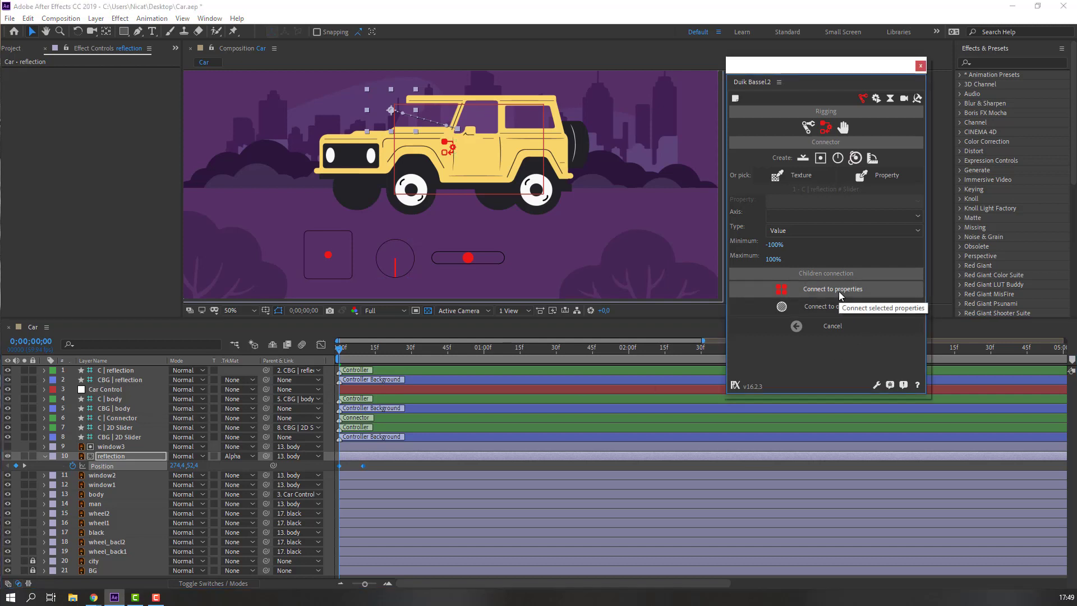
pyautogui.click(395, 466)
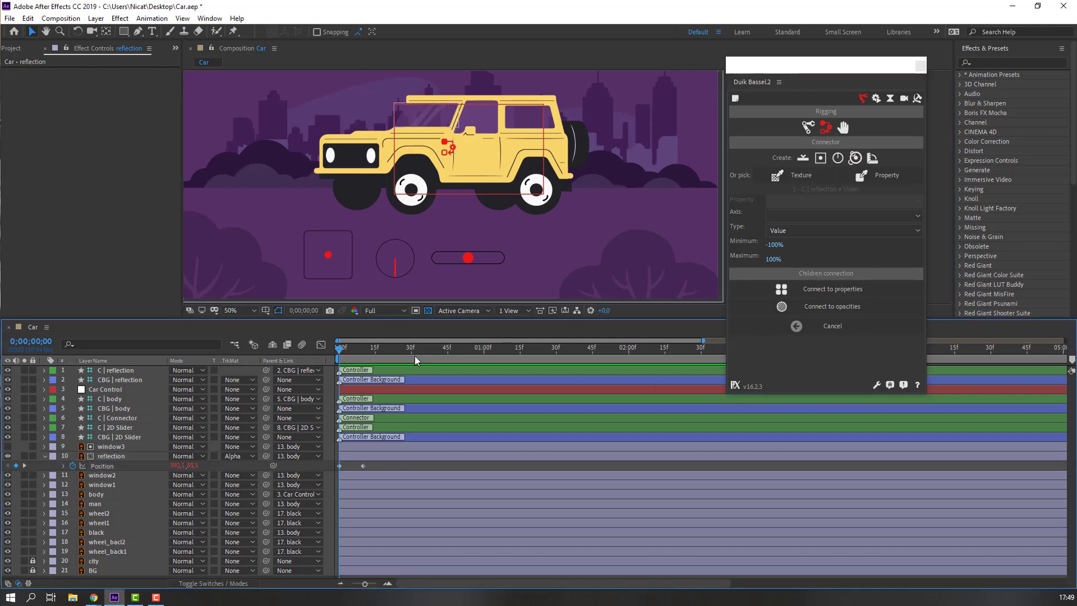
pyautogui.click(470, 260)
pyautogui.moveTo(469, 262)
pyautogui.mouseDown()
pyautogui.moveTo(405, 261)
pyautogui.moveTo(478, 261)
pyautogui.mouseUp()
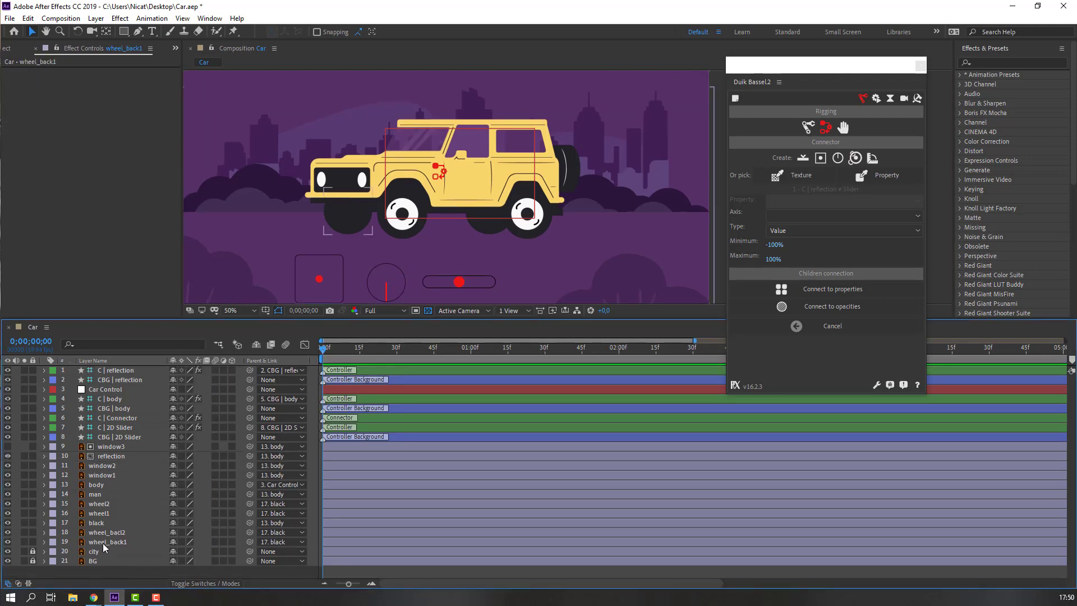
# Mark the wheels, black, body, man, window2, window3 and reflection layers shy and hide them.
pyautogui.click(121, 541)
pyautogui.keyDown('ctrl'); pyautogui.click(116, 533); pyautogui.keyUp('ctrl')
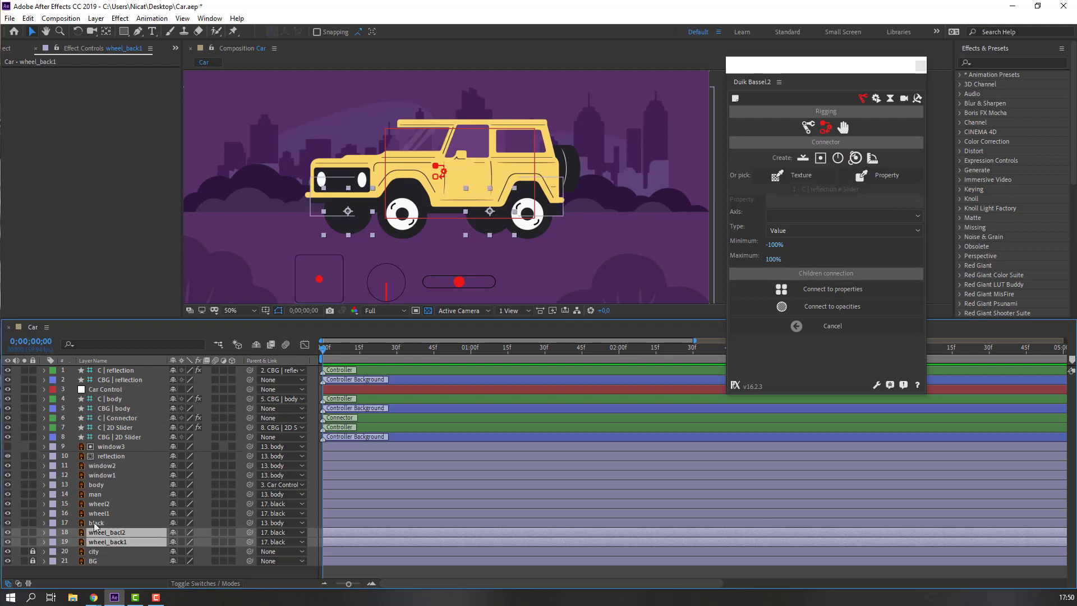
pyautogui.keyDown('ctrl'); pyautogui.click(101, 523); pyautogui.keyUp('ctrl')
pyautogui.keyDown('ctrl'); pyautogui.click(108, 511); pyautogui.keyUp('ctrl')
pyautogui.keyDown('ctrl'); pyautogui.click(101, 504); pyautogui.keyUp('ctrl')
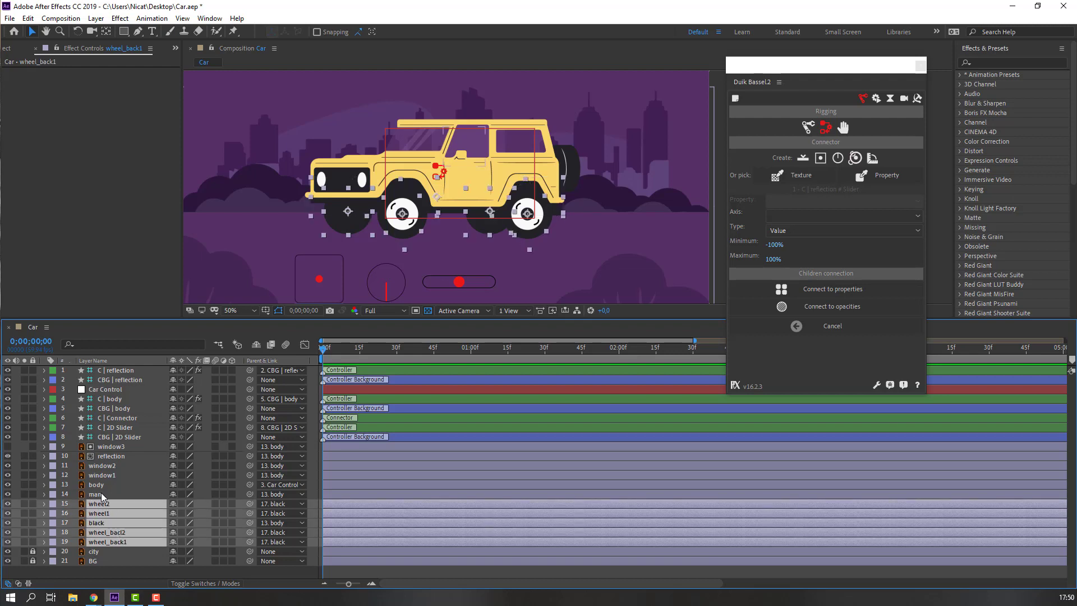
pyautogui.keyDown('ctrl'); pyautogui.click(100, 485); pyautogui.keyUp('ctrl')
pyautogui.keyDown('ctrl'); pyautogui.click(111, 466); pyautogui.keyUp('ctrl')
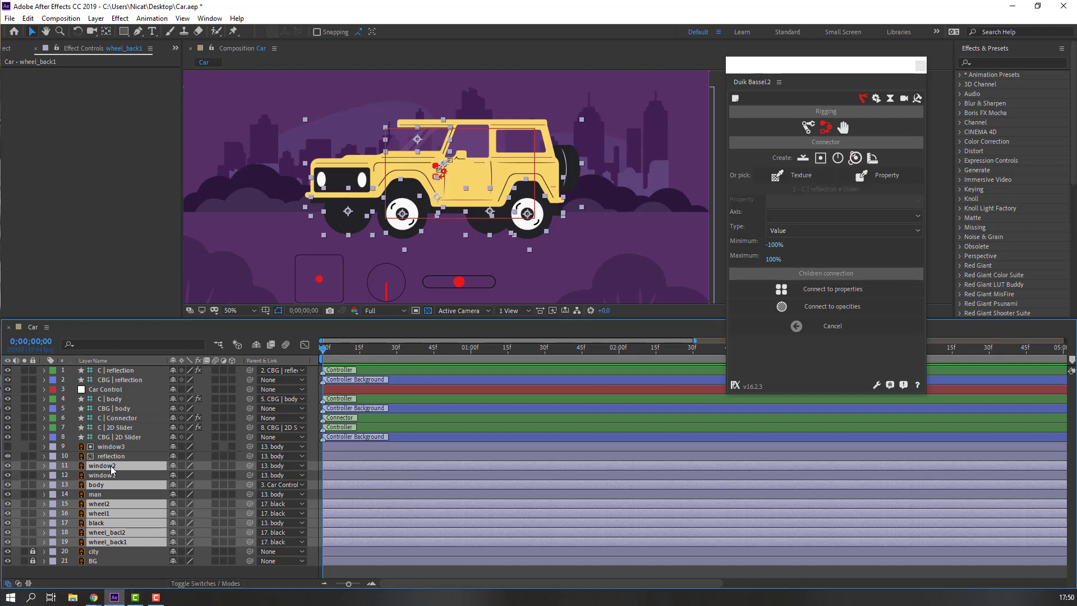
pyautogui.keyDown('ctrl'); pyautogui.click(117, 455); pyautogui.keyUp('ctrl')
pyautogui.keyDown('ctrl'); pyautogui.click(119, 446); pyautogui.keyUp('ctrl')
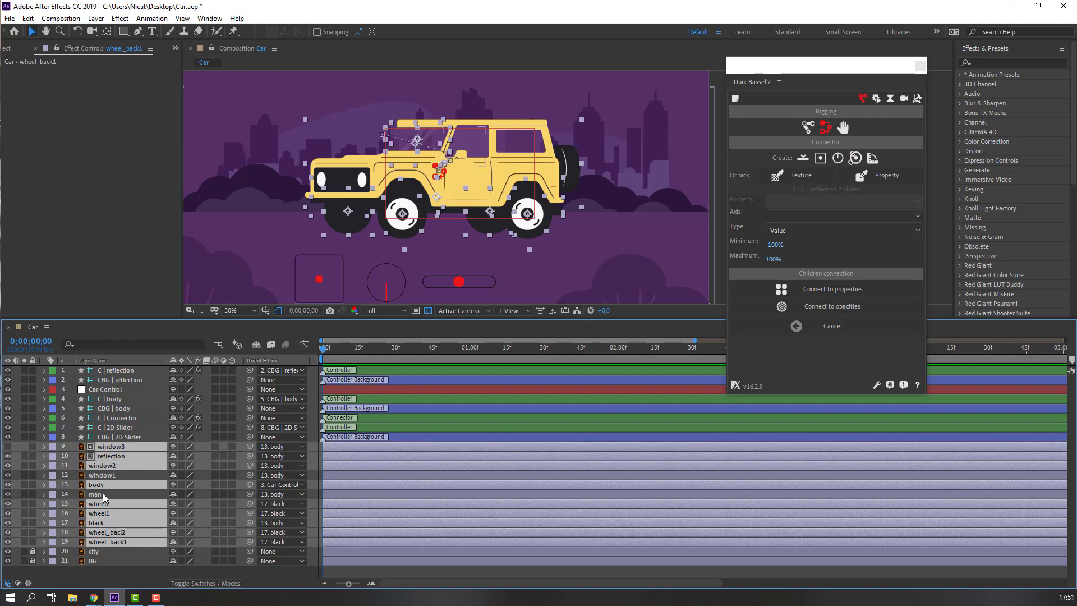
pyautogui.keyDown('ctrl'); pyautogui.click(93, 496); pyautogui.keyUp('ctrl')
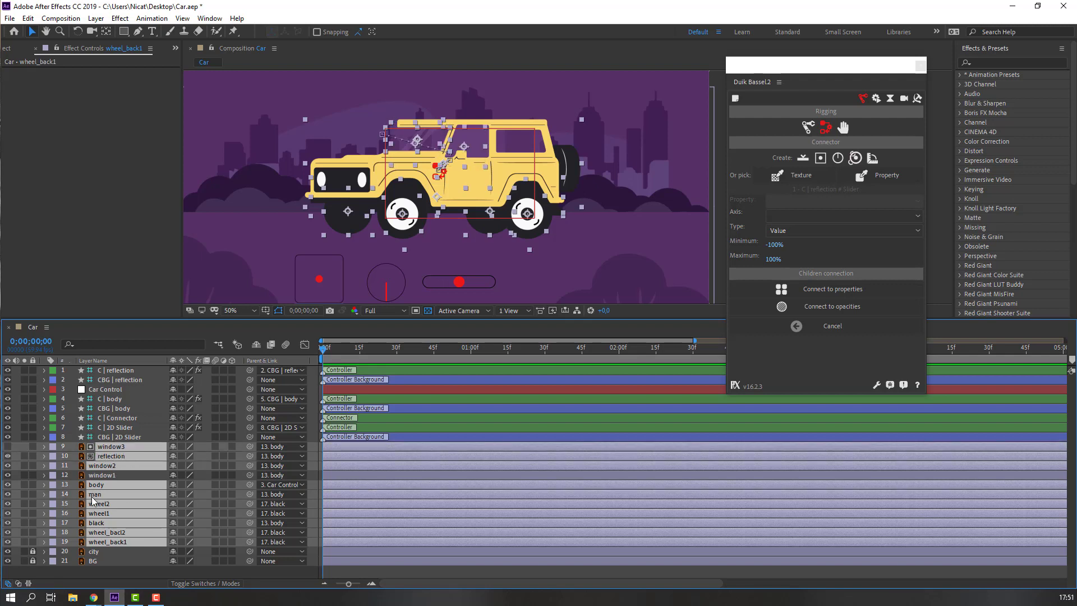
pyautogui.click(174, 447)
pyautogui.click(256, 345)
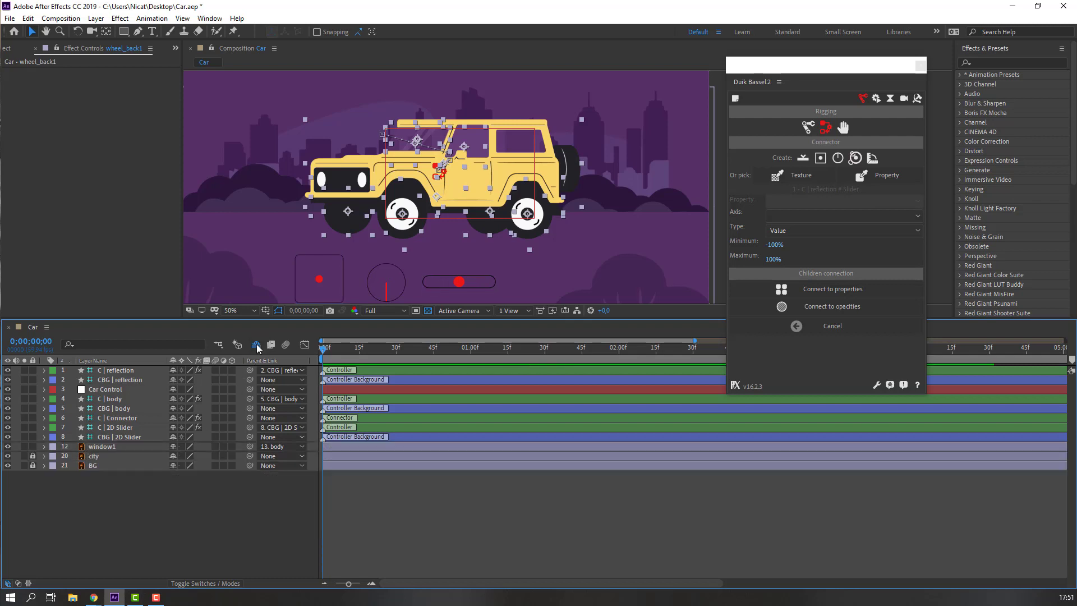
# Draw a rectangular mask on window1 covering the door window.
pyautogui.click(98, 447)
pyautogui.scroll(2, 447, 116)
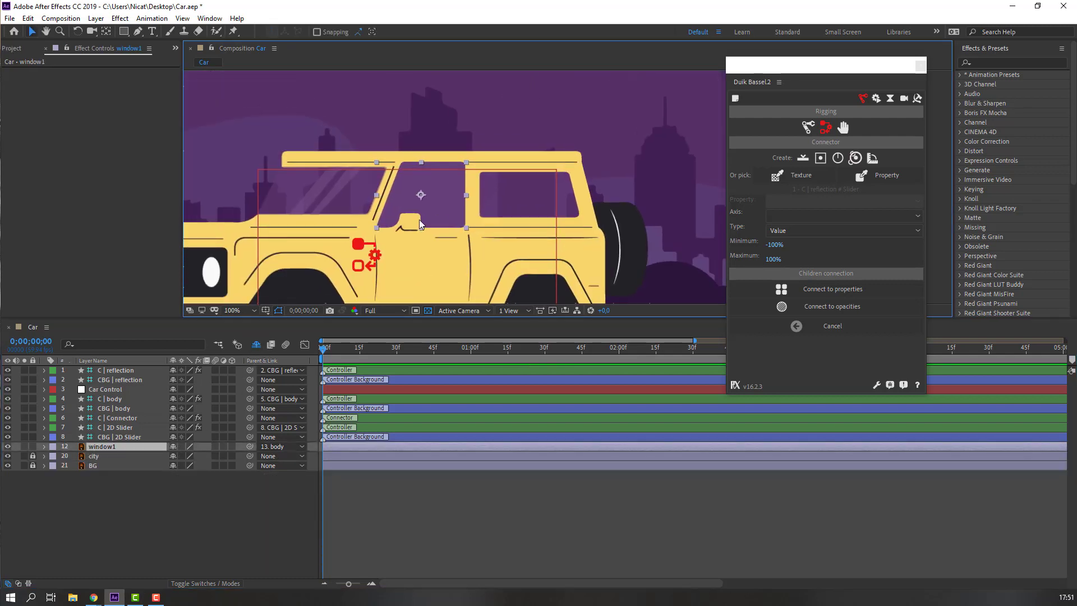
pyautogui.moveTo(124, 31); pyautogui.dragTo(182, 34)
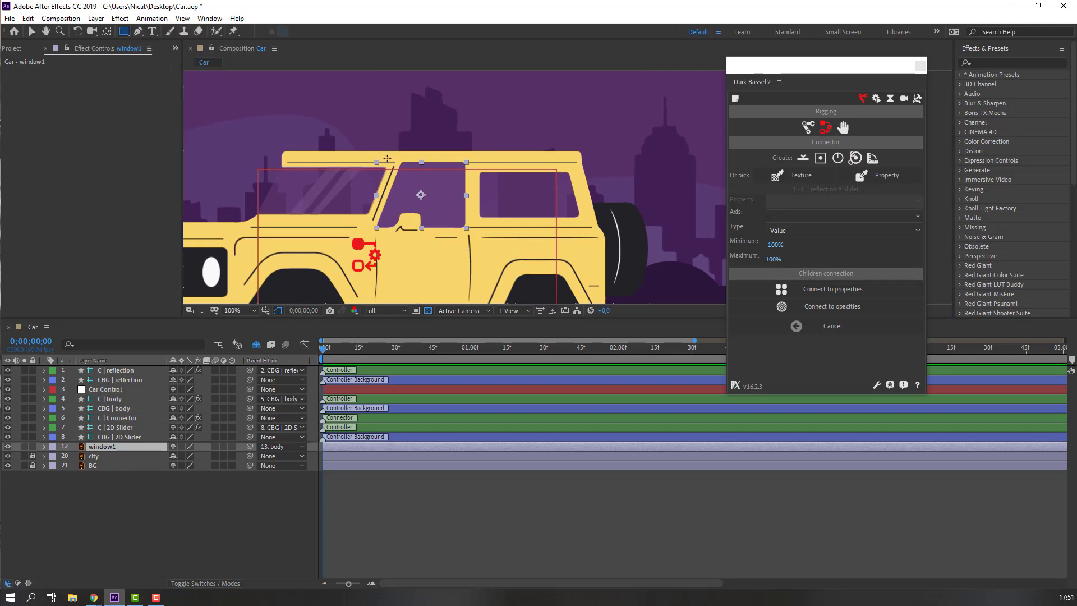
pyautogui.moveTo(387, 158); pyautogui.dragTo(504, 248)
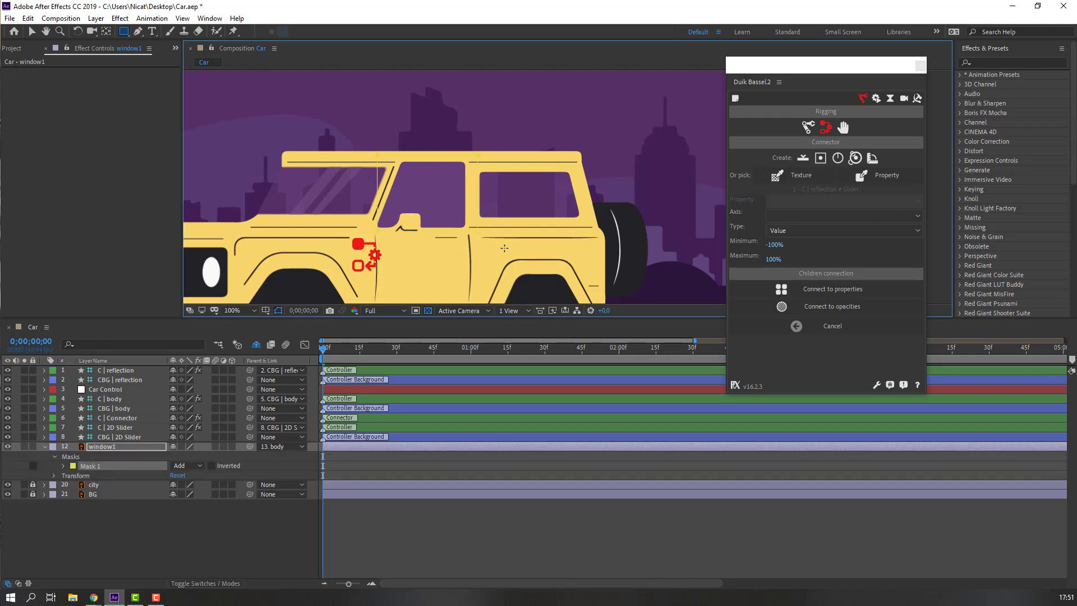
# Keyframe window1's Mask 1 path at frames 0 and 10, dragging its top edge down to reveal the driver.
pyautogui.click(31, 30)
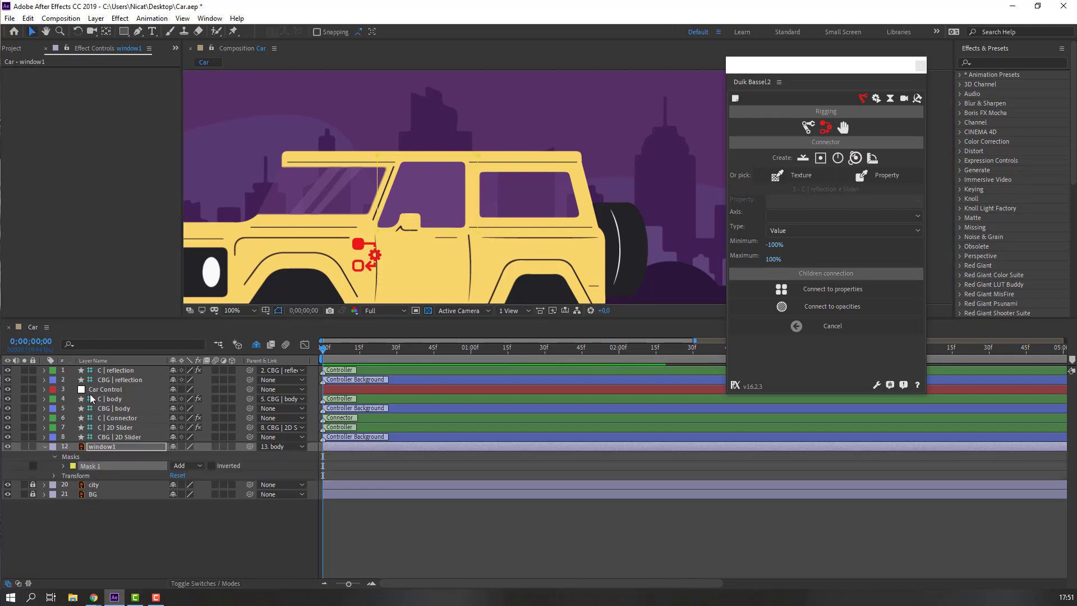
pyautogui.click(62, 465)
pyautogui.click(83, 475)
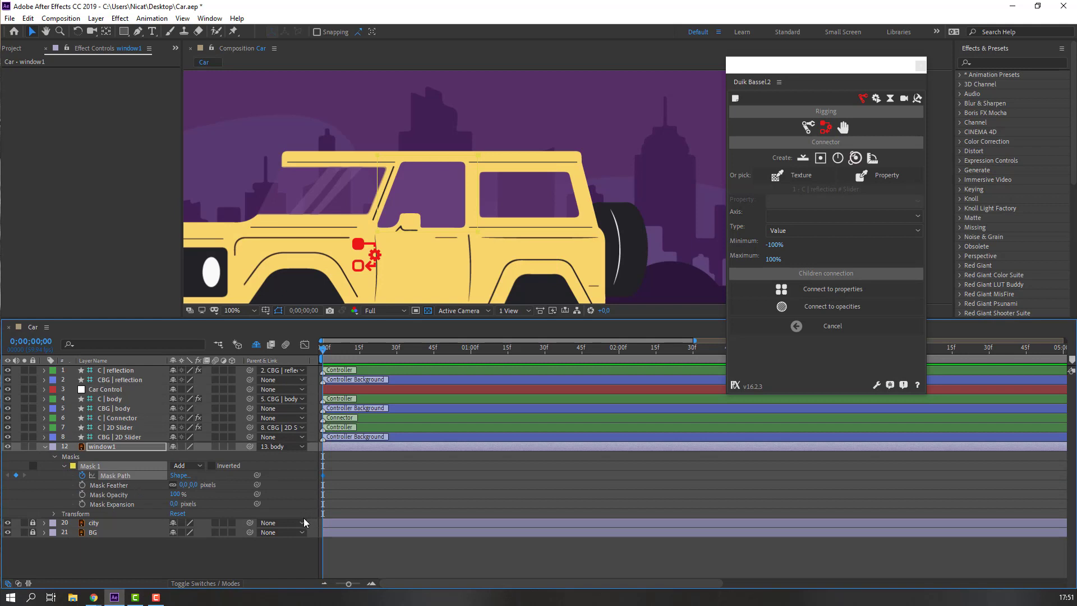
pyautogui.hotkey('shift', 'pagedown')
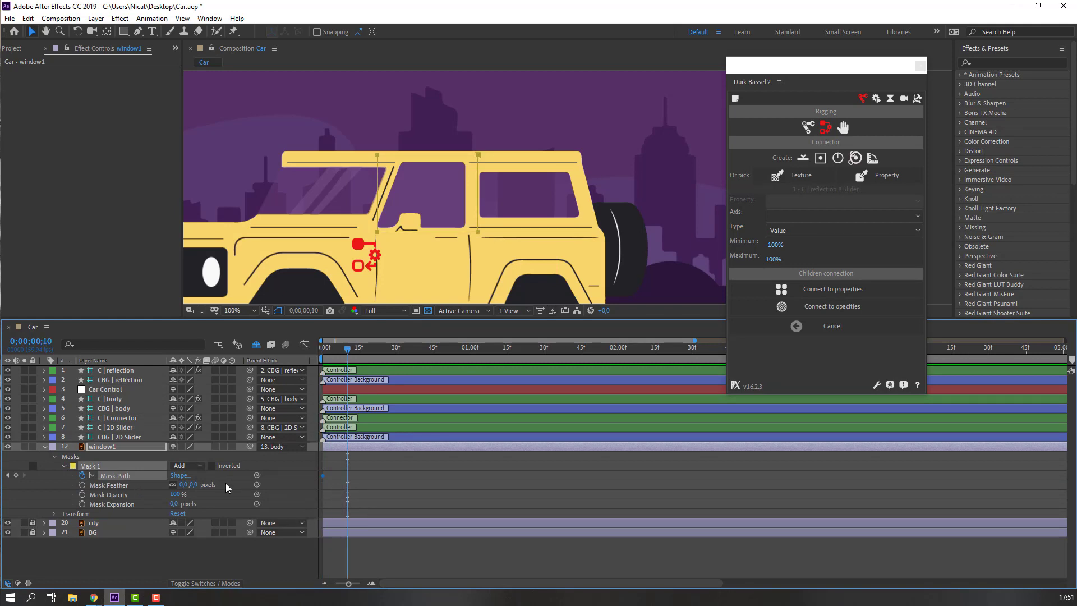
pyautogui.click(225, 484)
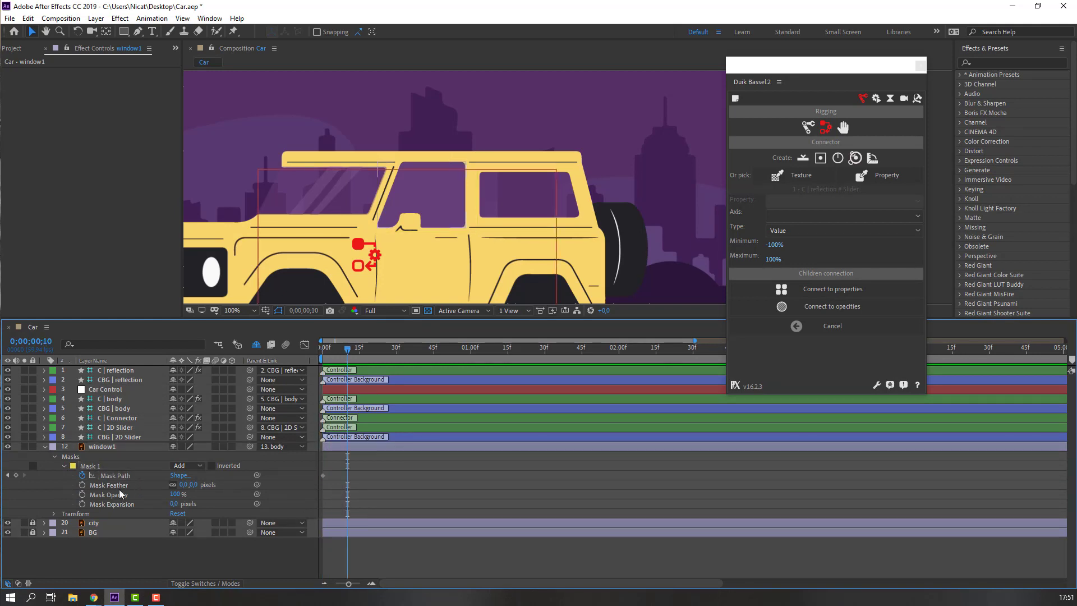
pyautogui.click(117, 486)
pyautogui.click(377, 158)
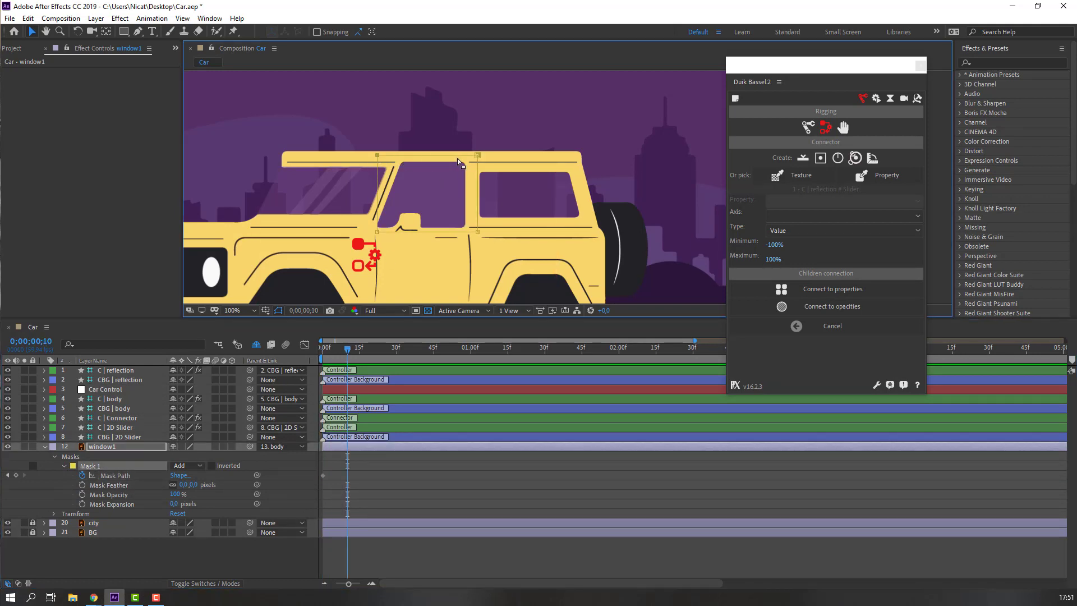
pyautogui.moveTo(480, 159); pyautogui.dragTo(478, 221)
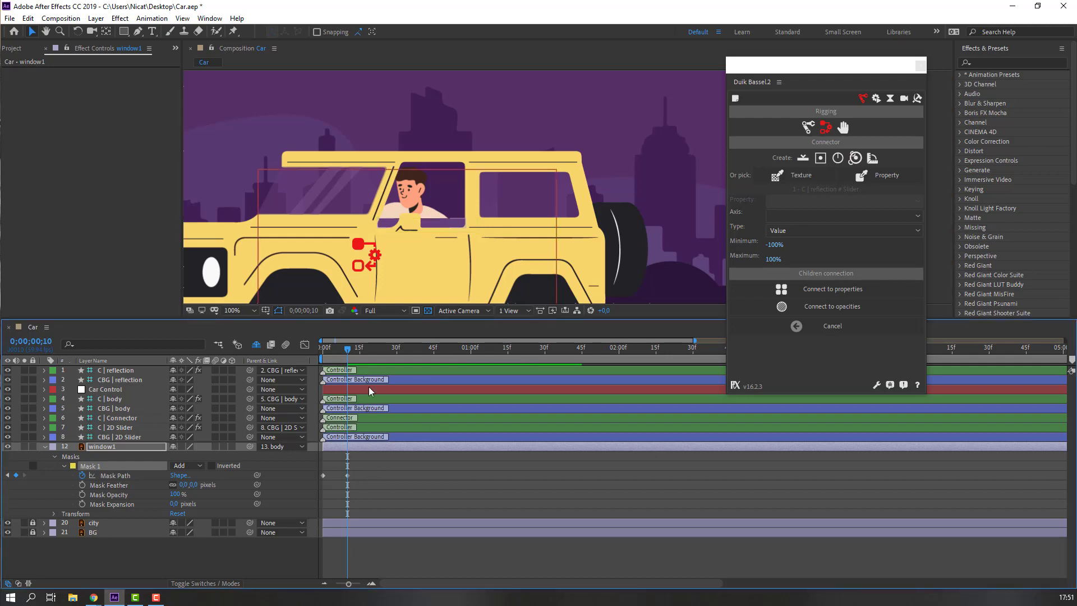
pyautogui.moveTo(348, 349); pyautogui.dragTo(322, 352)
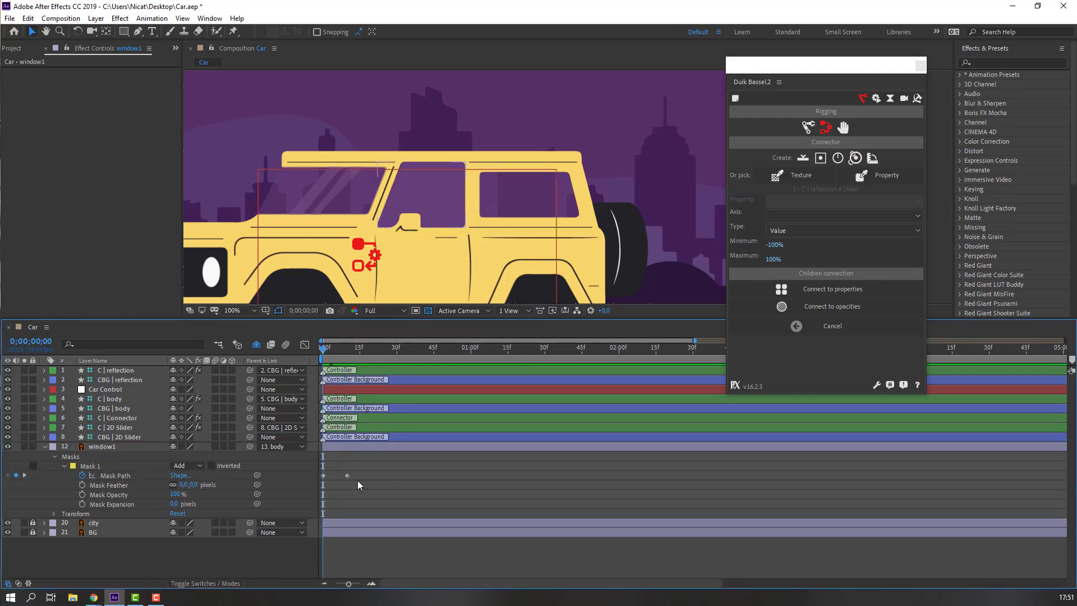
# Create a new Duik slider controller and scale its CBG | Slider background to 172%.
pyautogui.click(803, 159)
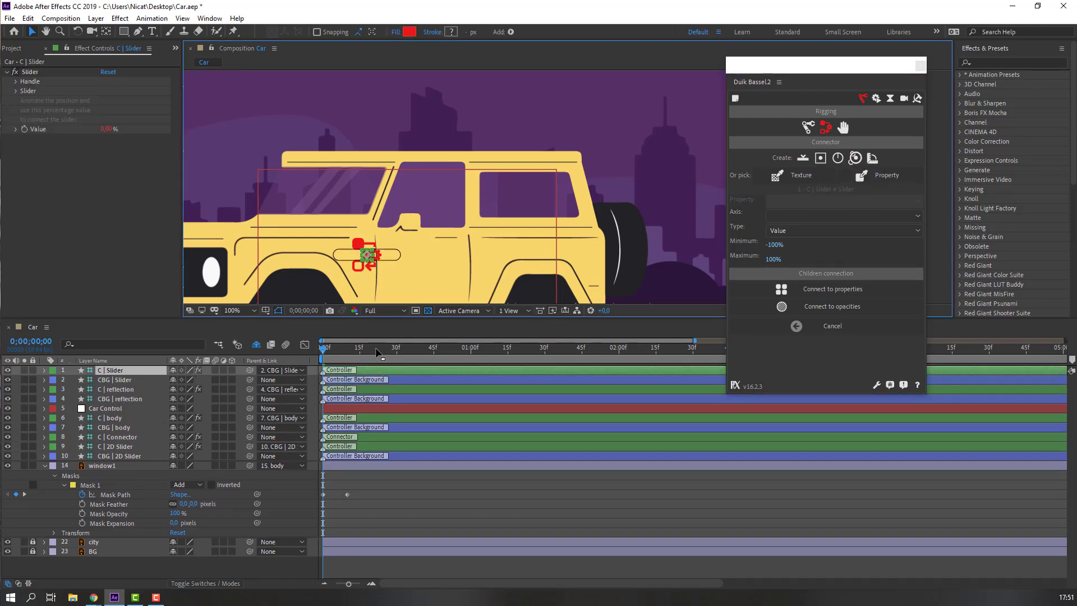
pyautogui.click(118, 380)
pyautogui.press('s')
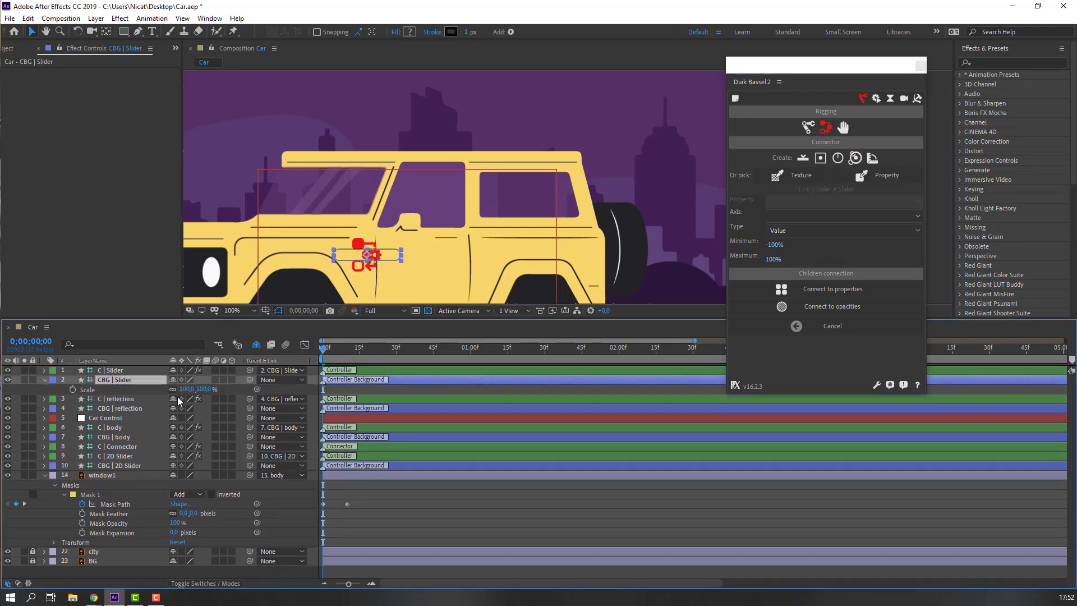
pyautogui.moveTo(190, 389); pyautogui.dragTo(231, 390)
pyautogui.scroll(-1, 450, 237)
pyautogui.moveTo(477, 230); pyautogui.dragTo(456, 288)
# Connect window1's Mask Path to the new slider and drag its handle to test the driver reveal.
pyautogui.click(347, 504)
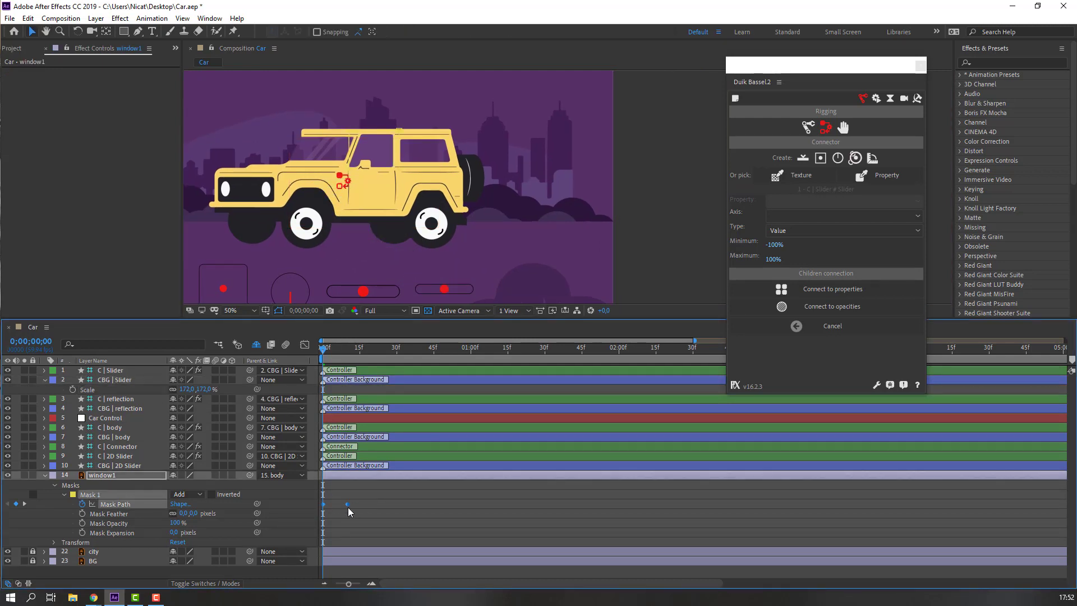
pyautogui.click(837, 290)
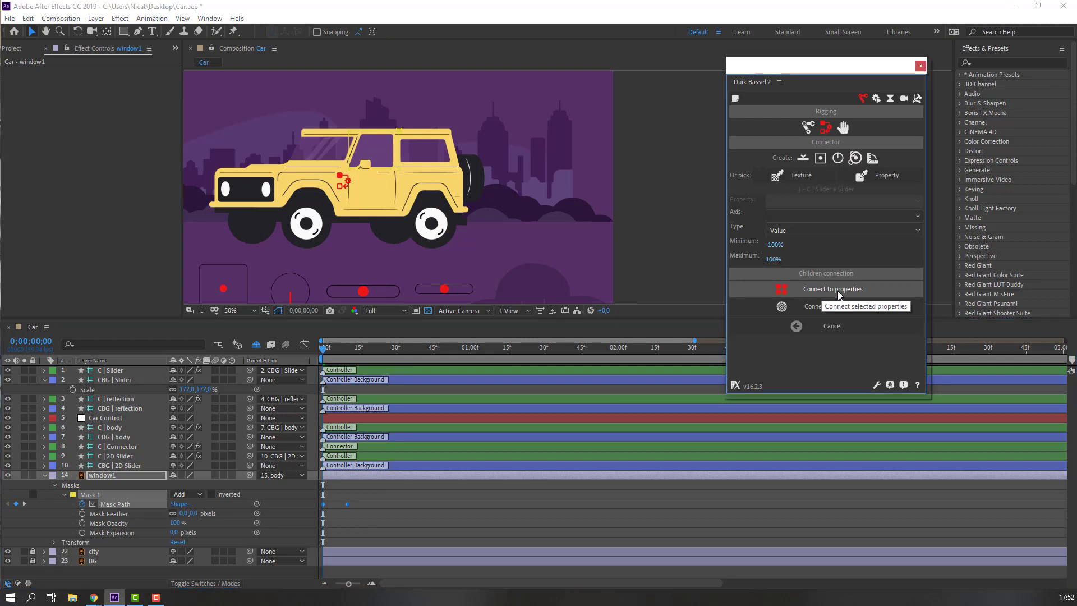
pyautogui.click(445, 291)
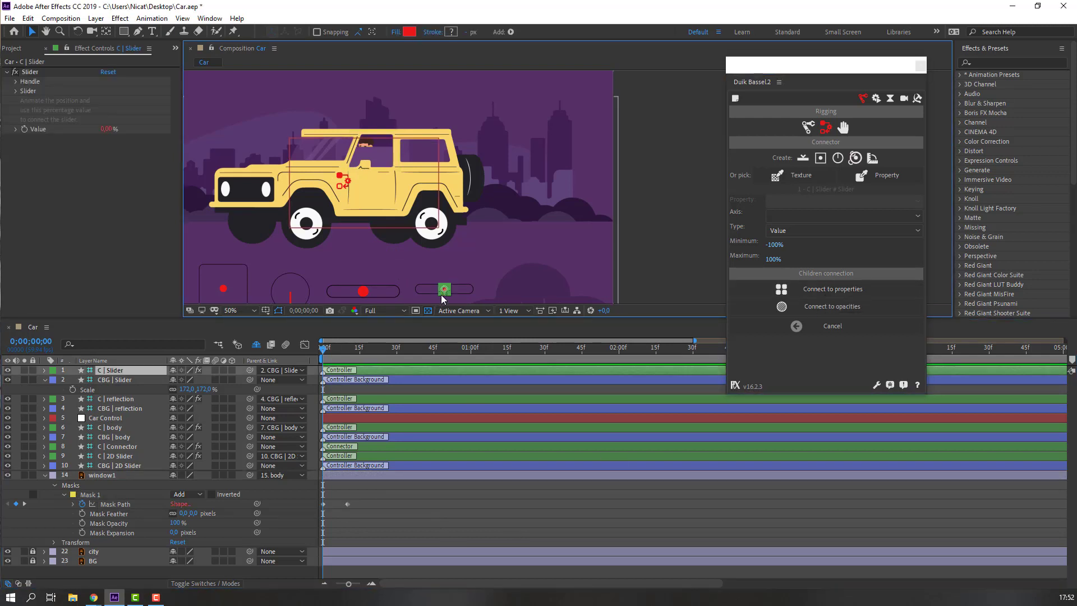
pyautogui.scroll(-1, 443, 283)
pyautogui.moveTo(447, 276)
pyautogui.mouseDown()
pyautogui.moveTo(400, 276)
pyautogui.moveTo(454, 276)
pyautogui.mouseUp()
# Undo the test move, fit the composition in the view and collapse window1's mask properties.
pyautogui.hotkey('ctrl', 'z')
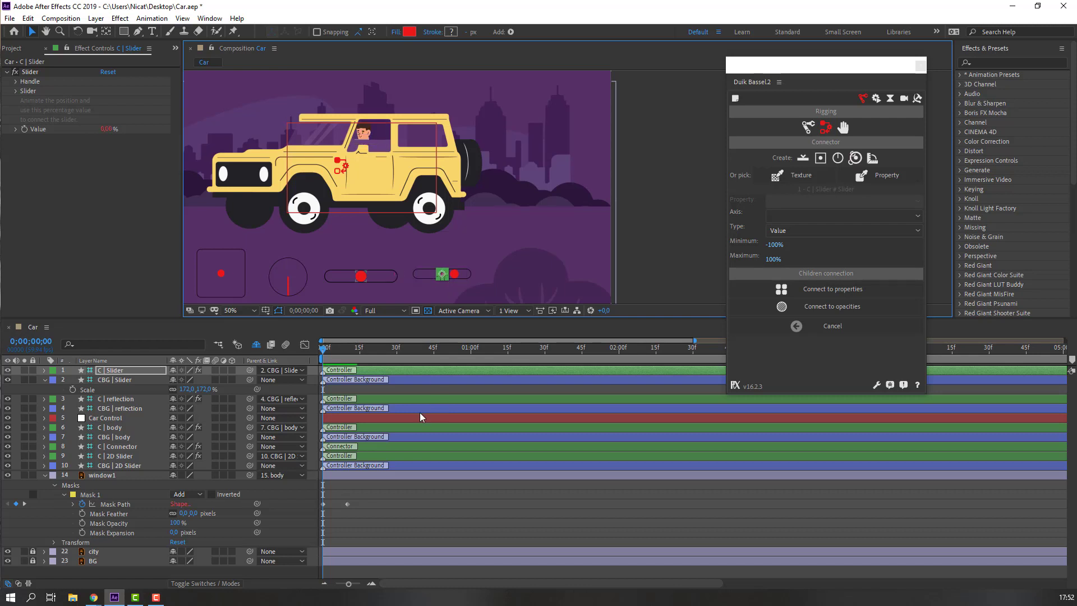
pyautogui.click(232, 311)
pyautogui.click(235, 327)
pyautogui.click(45, 475)
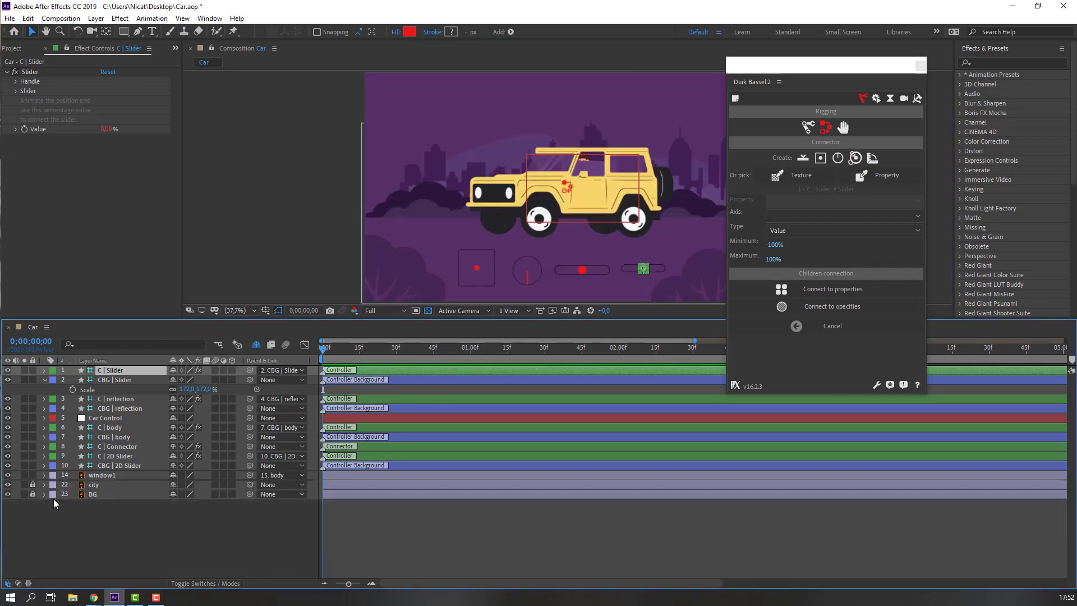
# Make window1 shy and delete the C | Connector layer.
pyautogui.click(102, 476)
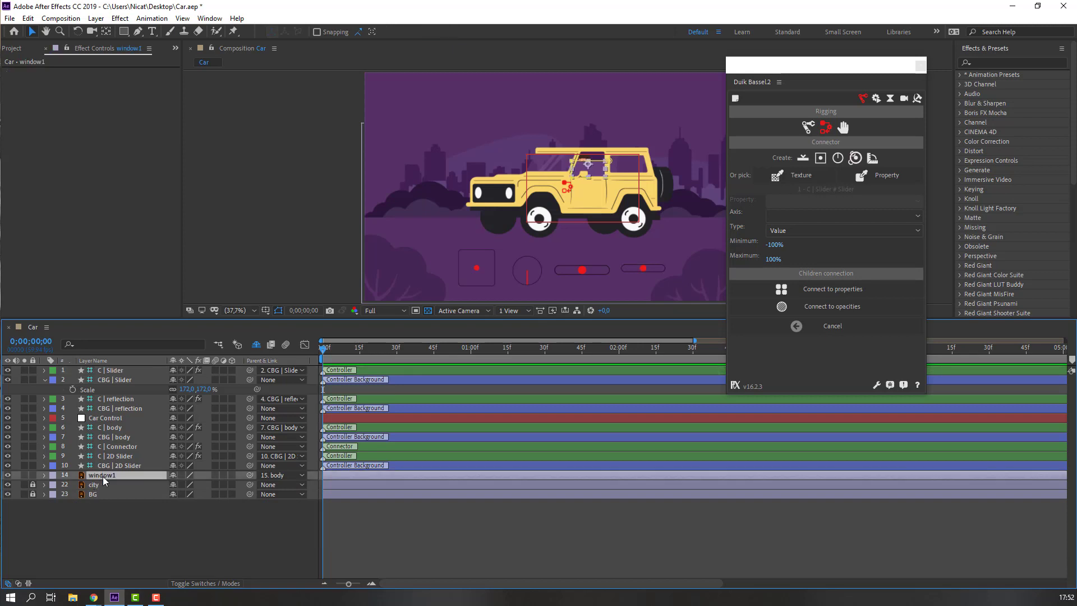
pyautogui.click(173, 476)
pyautogui.scroll(2, 434, 186)
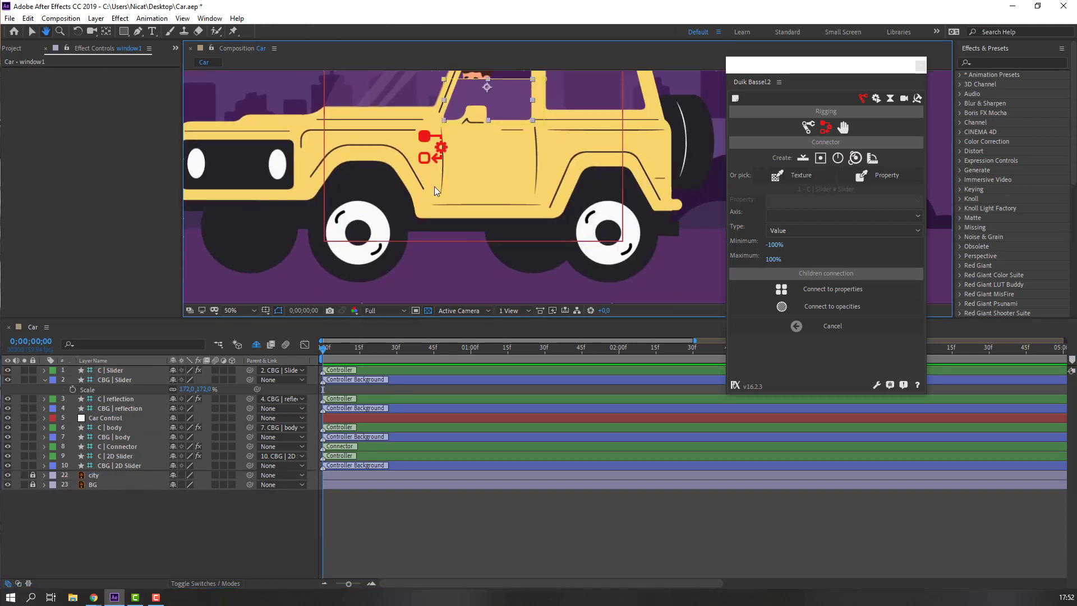
pyautogui.scroll(-1, 443, 187)
pyautogui.click(120, 447)
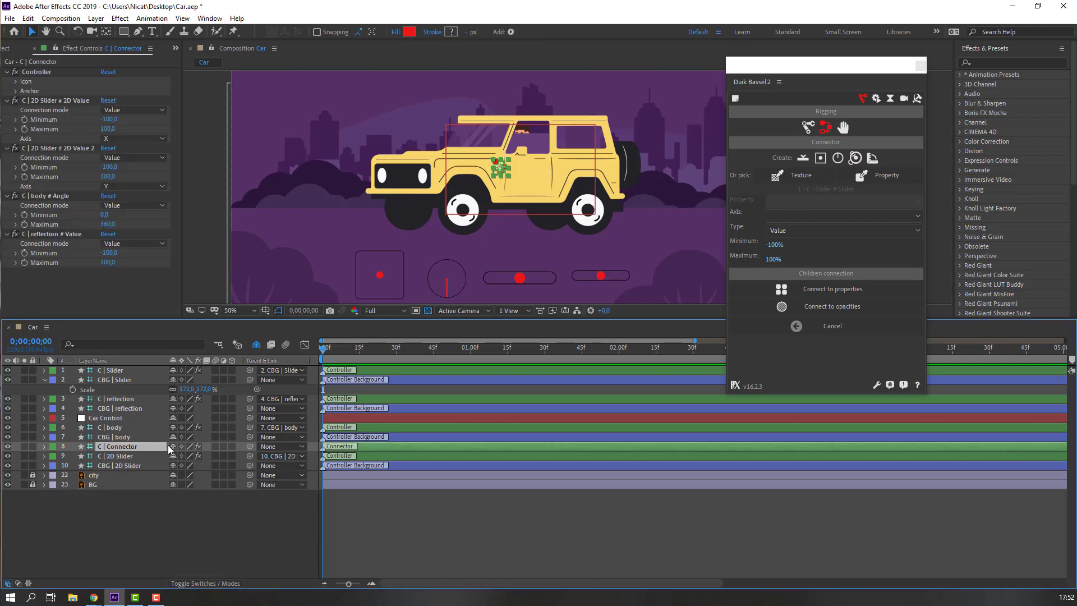
pyautogui.press('Delete')
# Save the project, close the Duik Bassel panel and enlarge the composition viewer.
pyautogui.click(170, 496)
pyautogui.hotkey('ctrl', 's')
pyautogui.press('u')
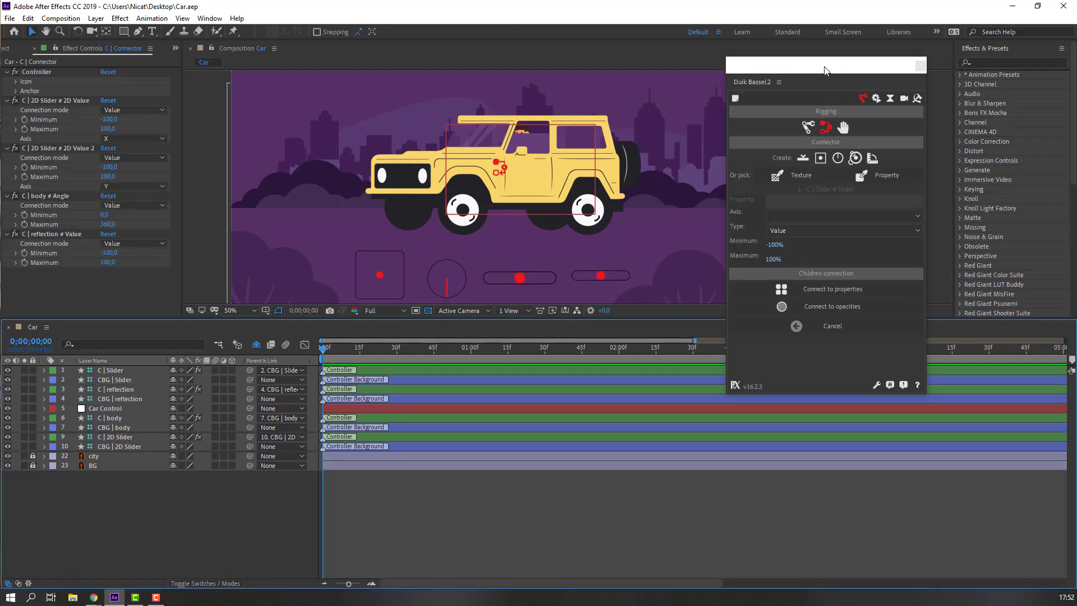
pyautogui.click(921, 66)
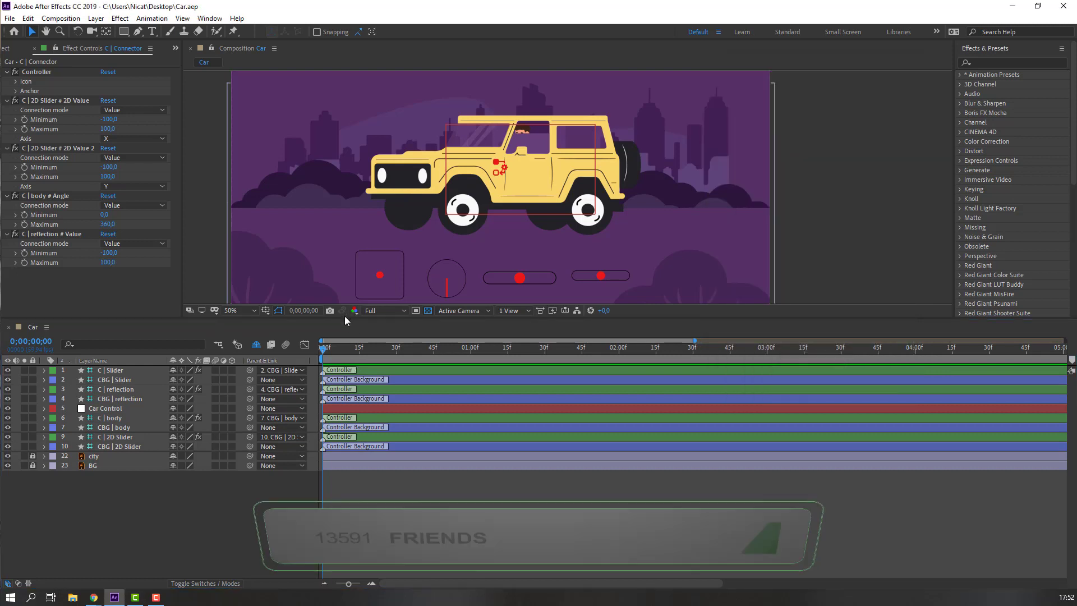
pyautogui.moveTo(335, 321); pyautogui.dragTo(304, 385)
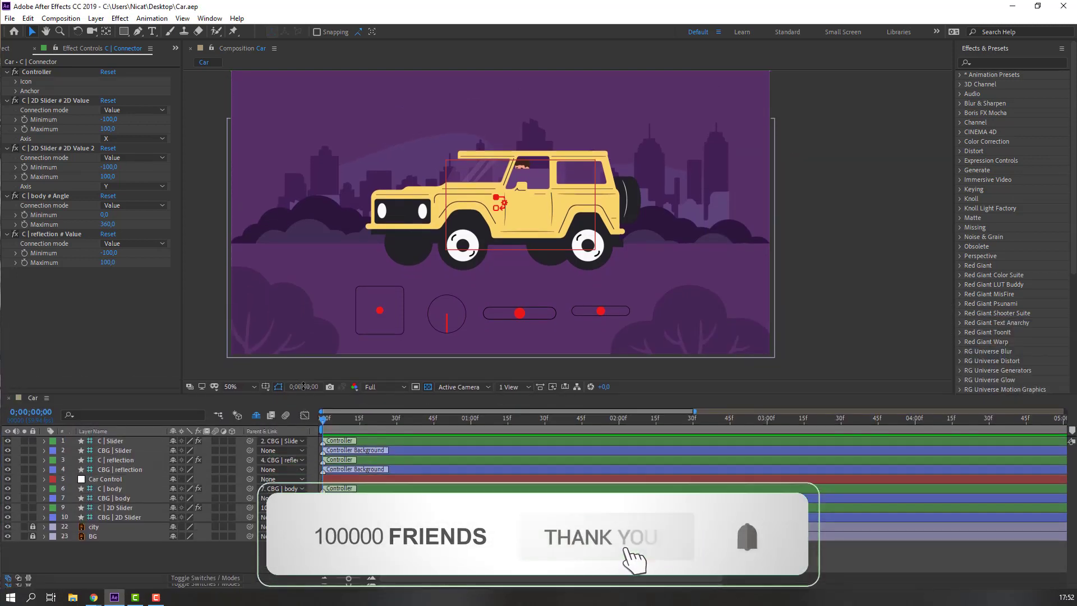